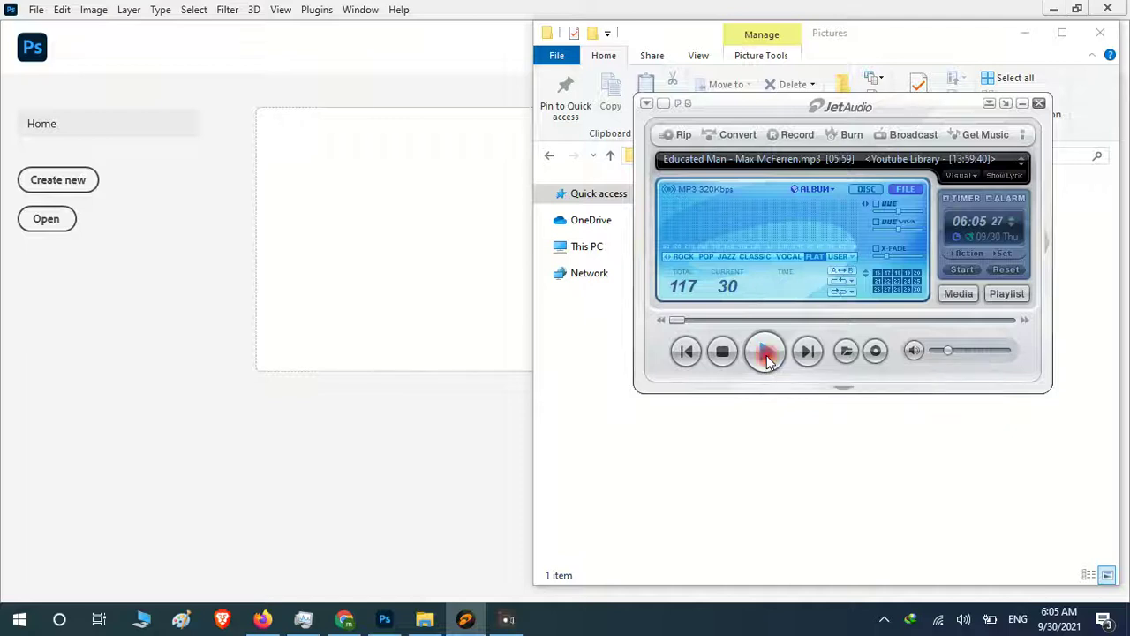
# Step: Start the JetAudio music and drag the portrait JPG from Pictures into Photoshop
pyautogui.click(1023, 104)
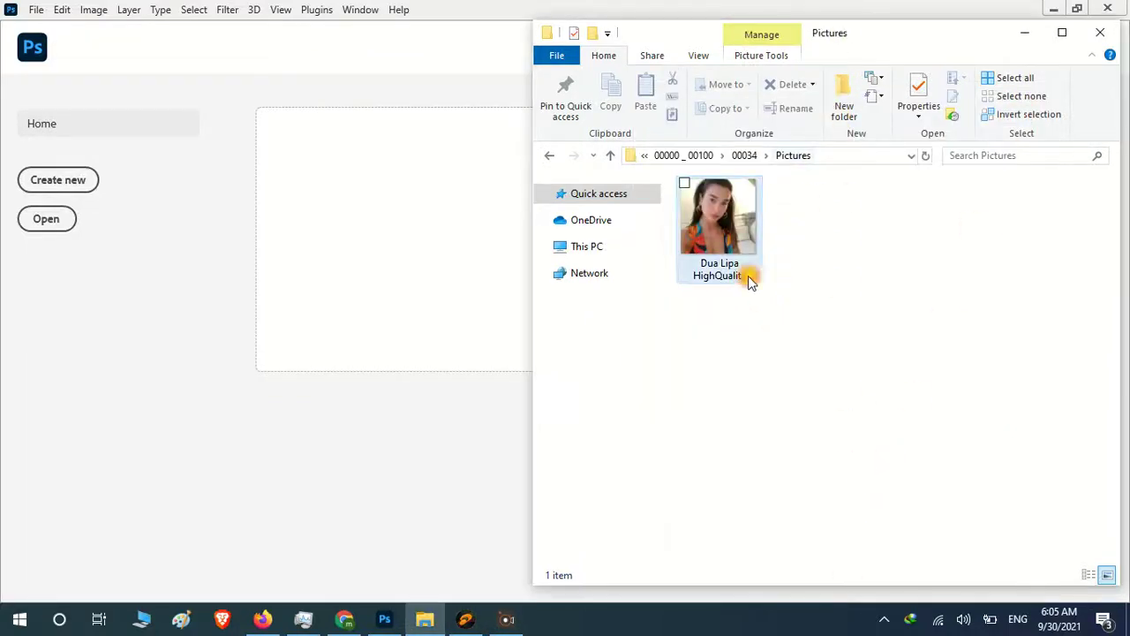
pyautogui.moveTo(748, 275)
pyautogui.mouseDown()
pyautogui.moveTo(724, 267)
pyautogui.moveTo(393, 300)
pyautogui.mouseUp()
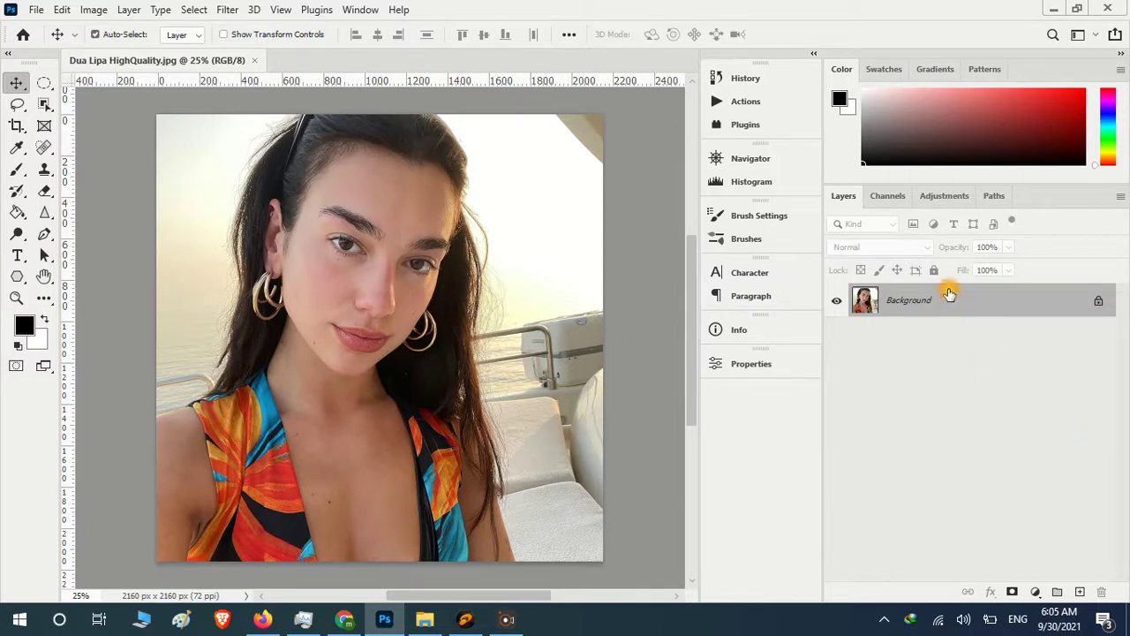
# Step: Duplicate the photo to Layer 1, invert it to a negative, and convert it to a Smart Object
pyautogui.hotkey('ctrl', 'j')
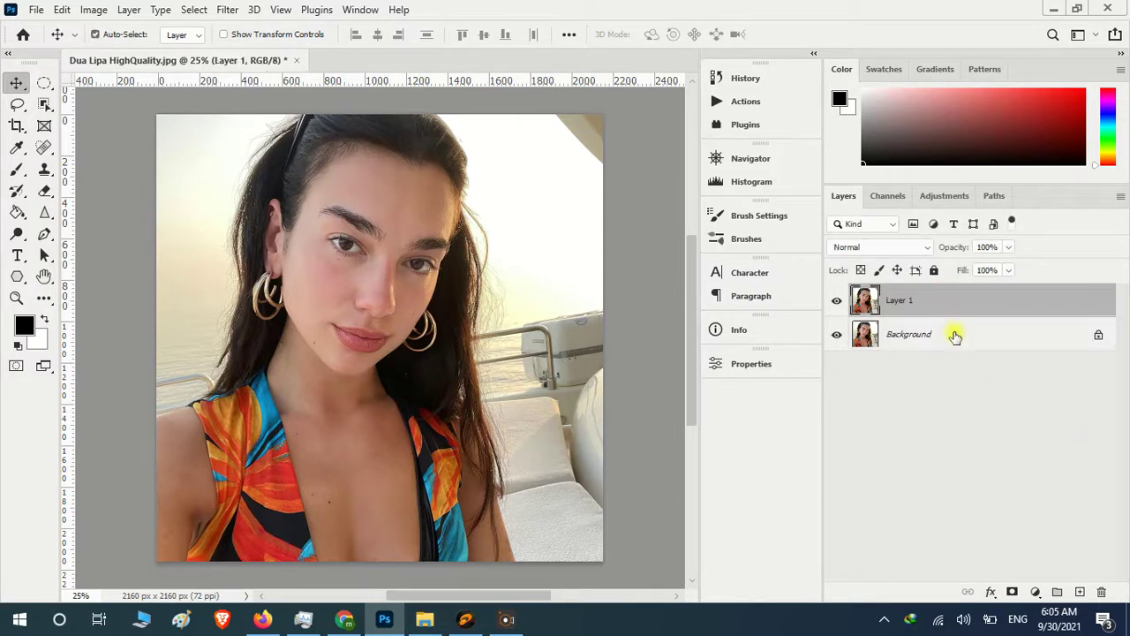
pyautogui.scroll(1, 955, 337)
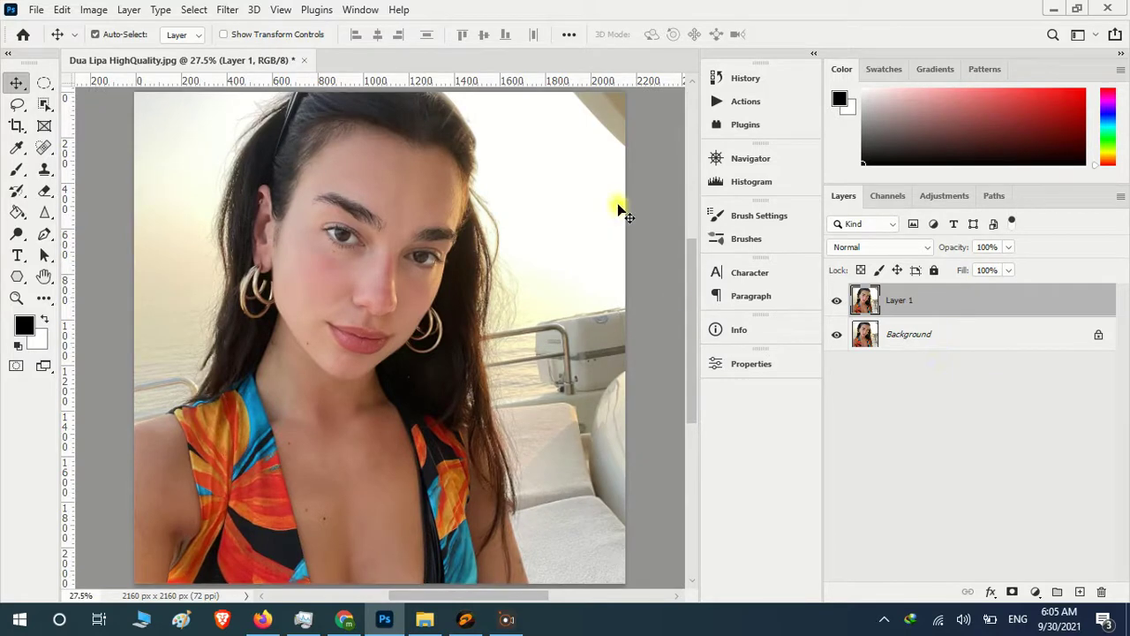
pyautogui.click(96, 11)
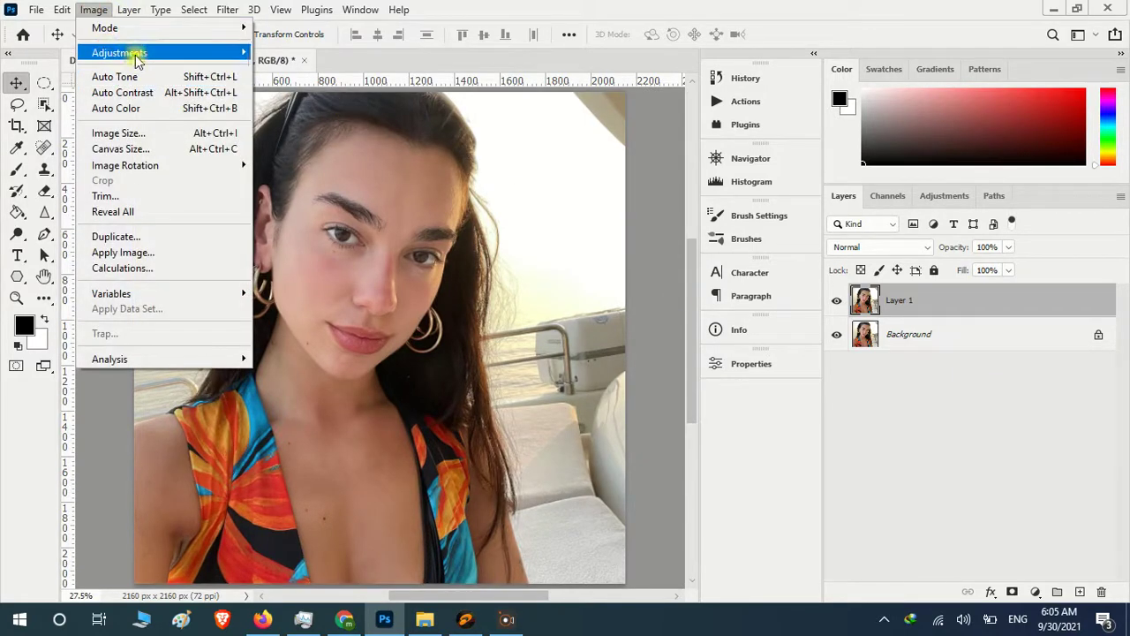
pyautogui.moveTo(120, 53)
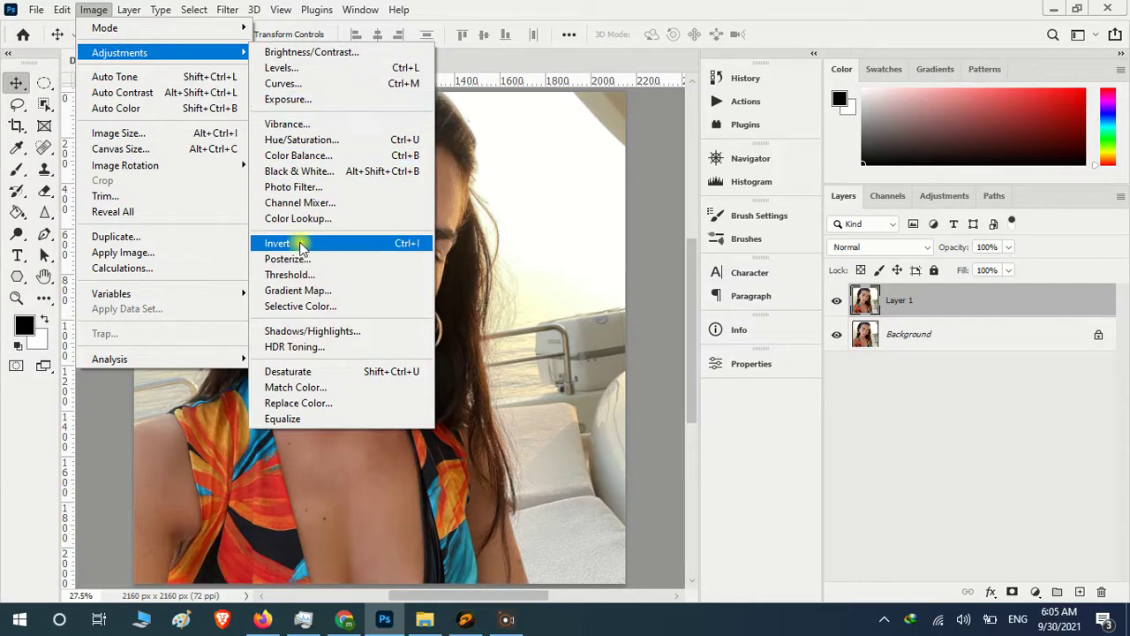
pyautogui.click(300, 247)
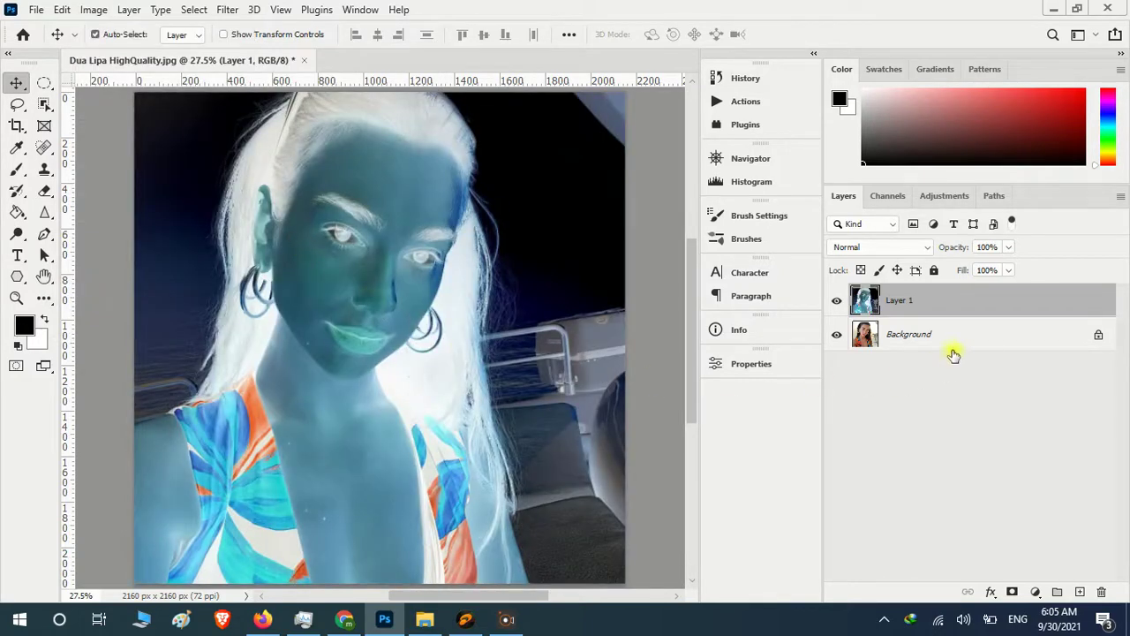
pyautogui.rightClick(956, 299)
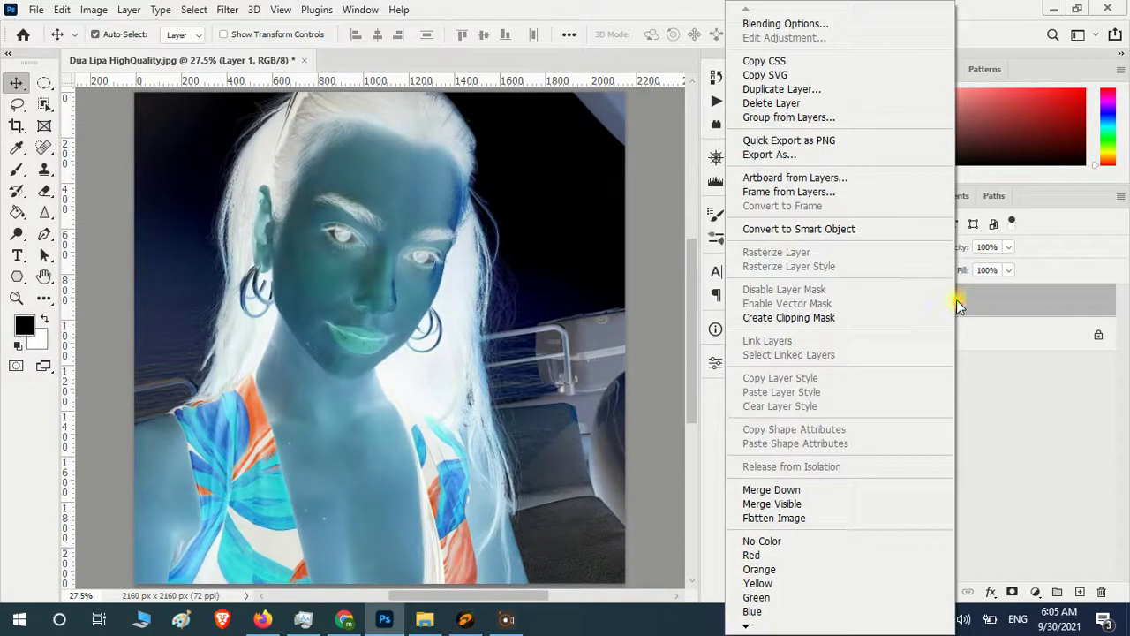
pyautogui.click(856, 229)
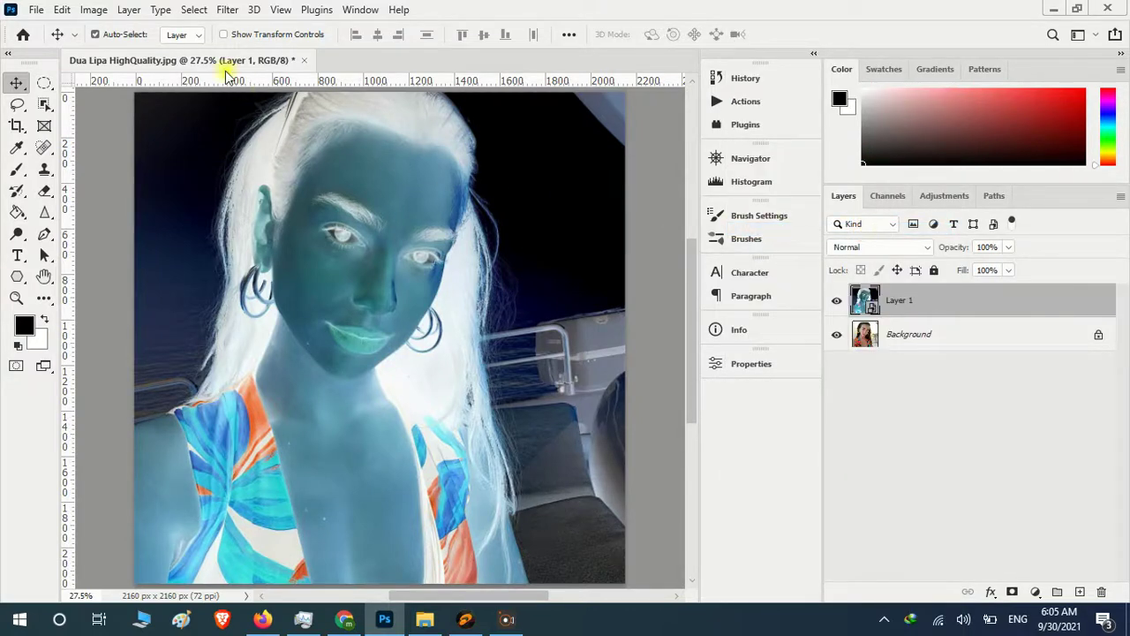
# Step: Give Layer 1 a 12.5-pixel Gaussian Blur smart filter and the Color Dodge blend mode
pyautogui.click(227, 9)
pyautogui.moveTo(238, 222)
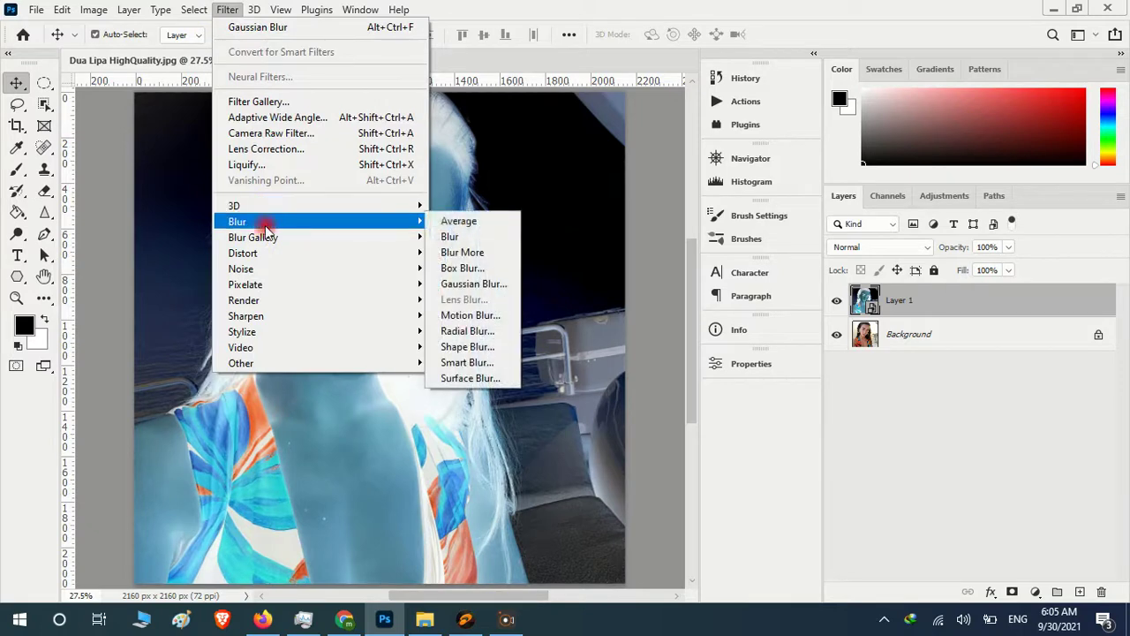
pyautogui.click(462, 283)
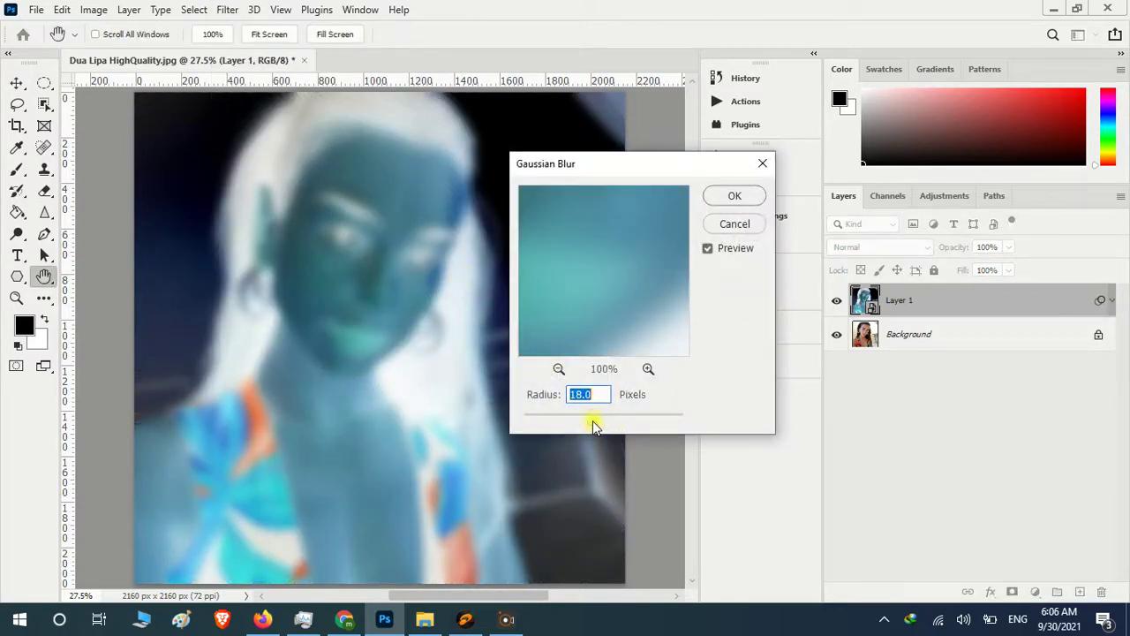
pyautogui.click(725, 203)
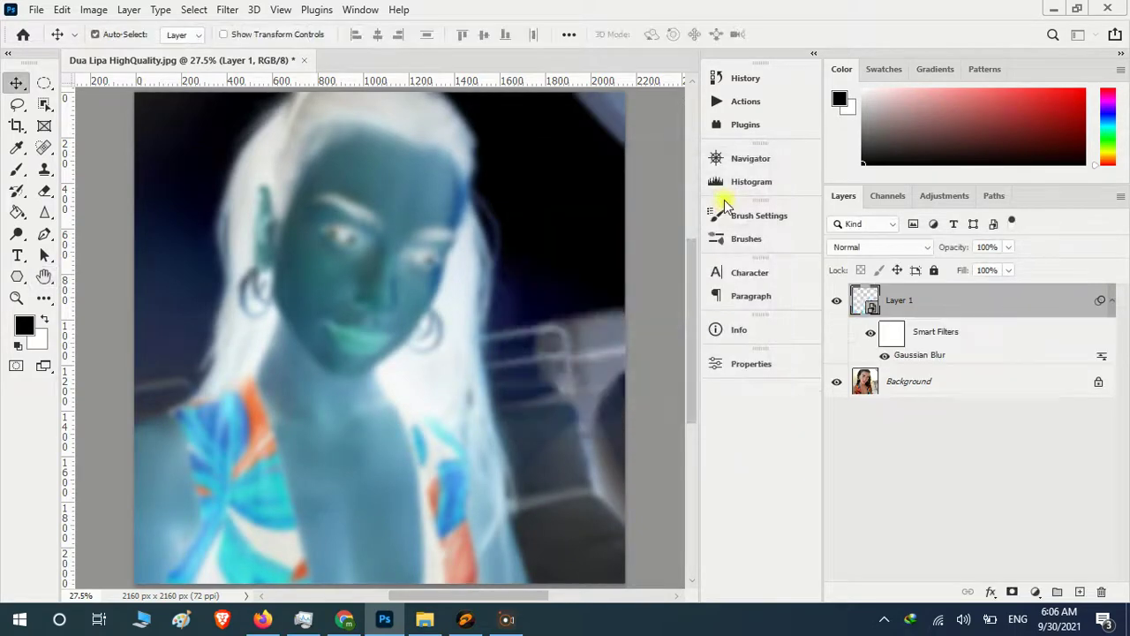
pyautogui.click(904, 247)
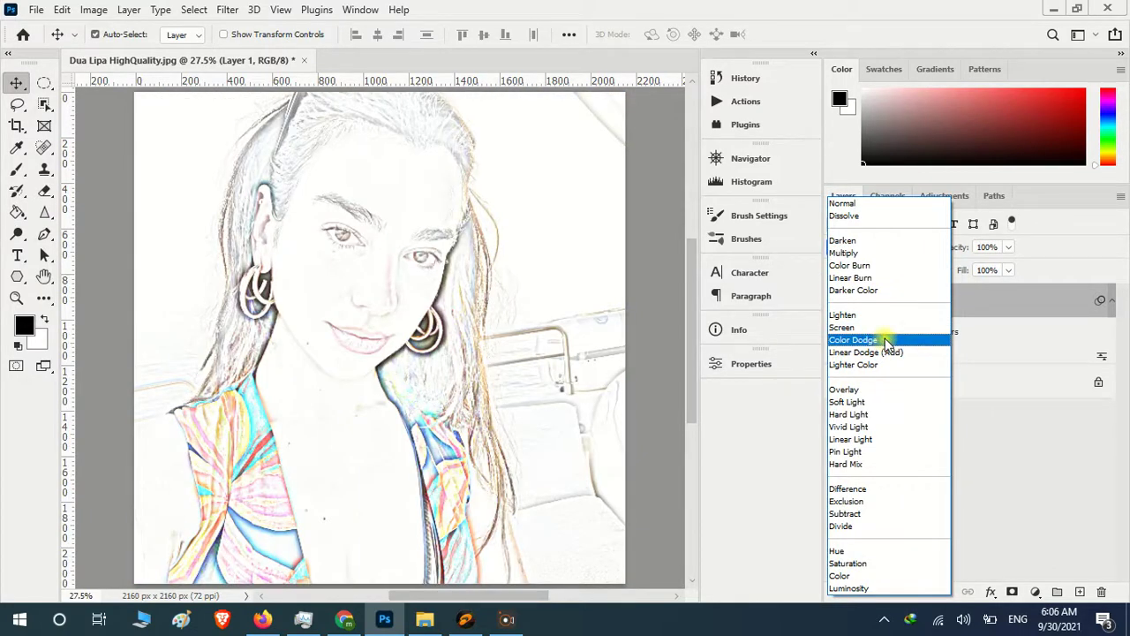
pyautogui.click(885, 339)
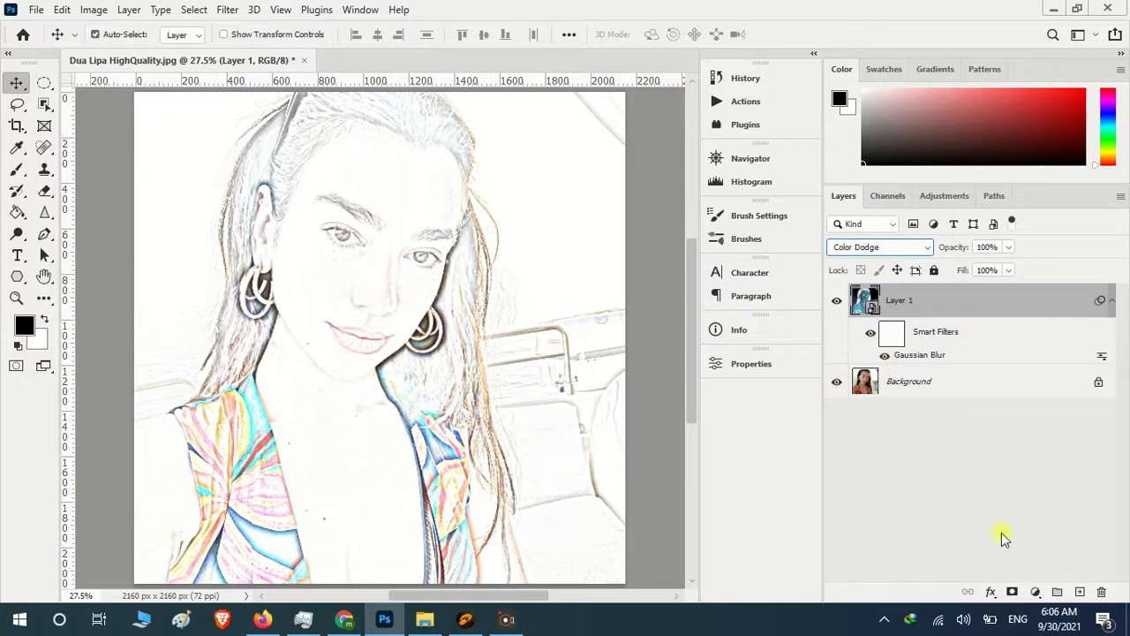
pyautogui.click(1036, 592)
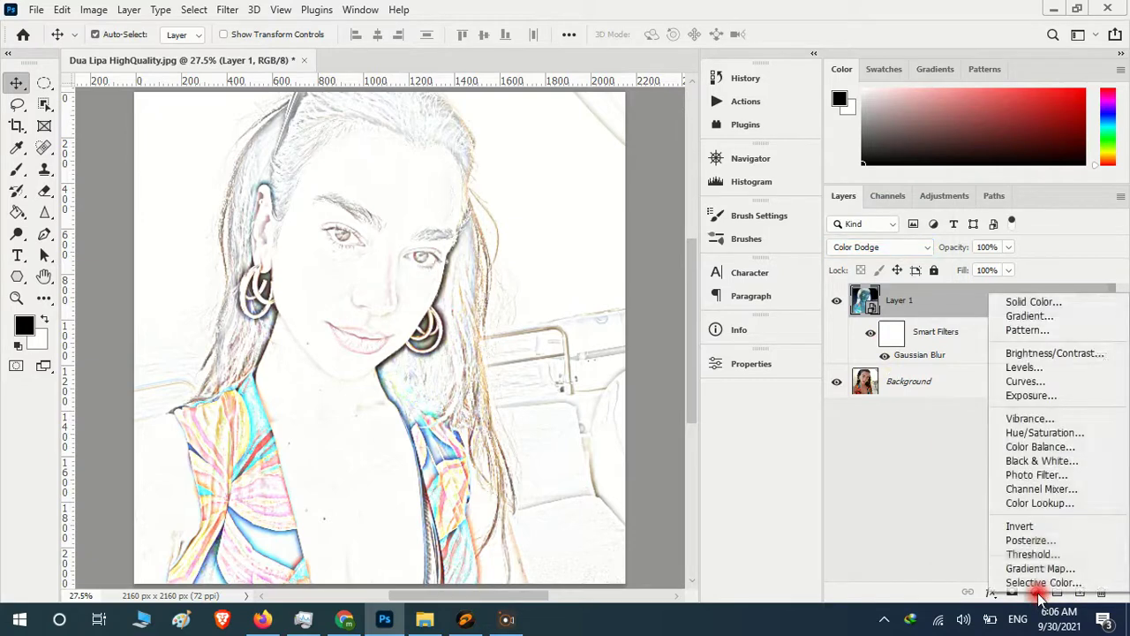
# Step: Add a Levels adjustment layer with input levels 159, 0.80 and 255
pyautogui.click(1035, 367)
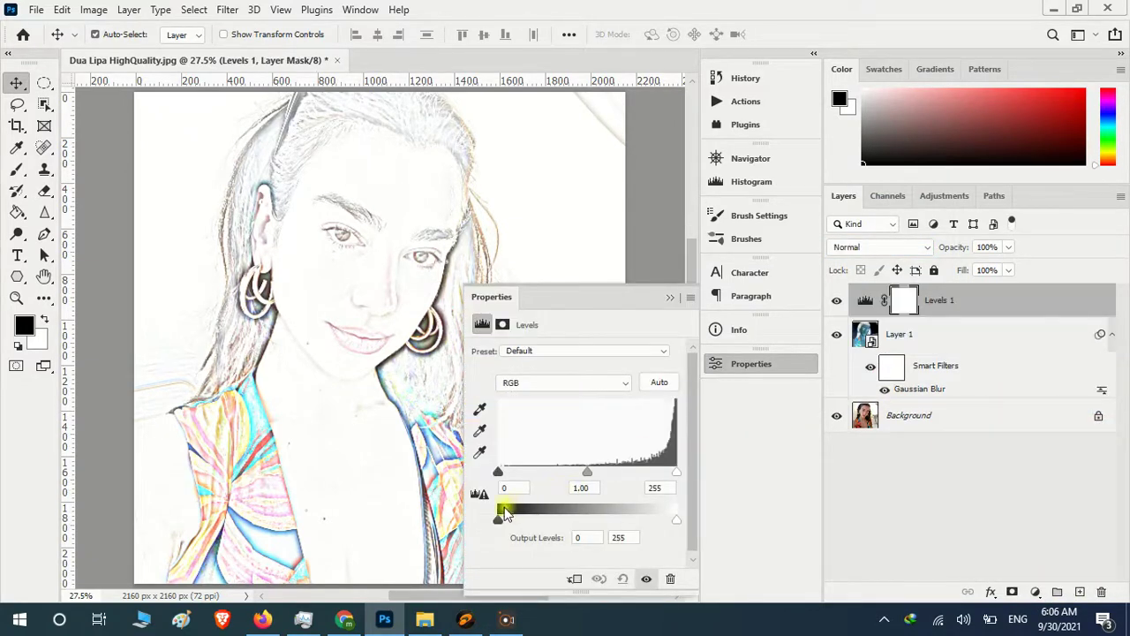
pyautogui.moveTo(498, 472); pyautogui.dragTo(526, 472)
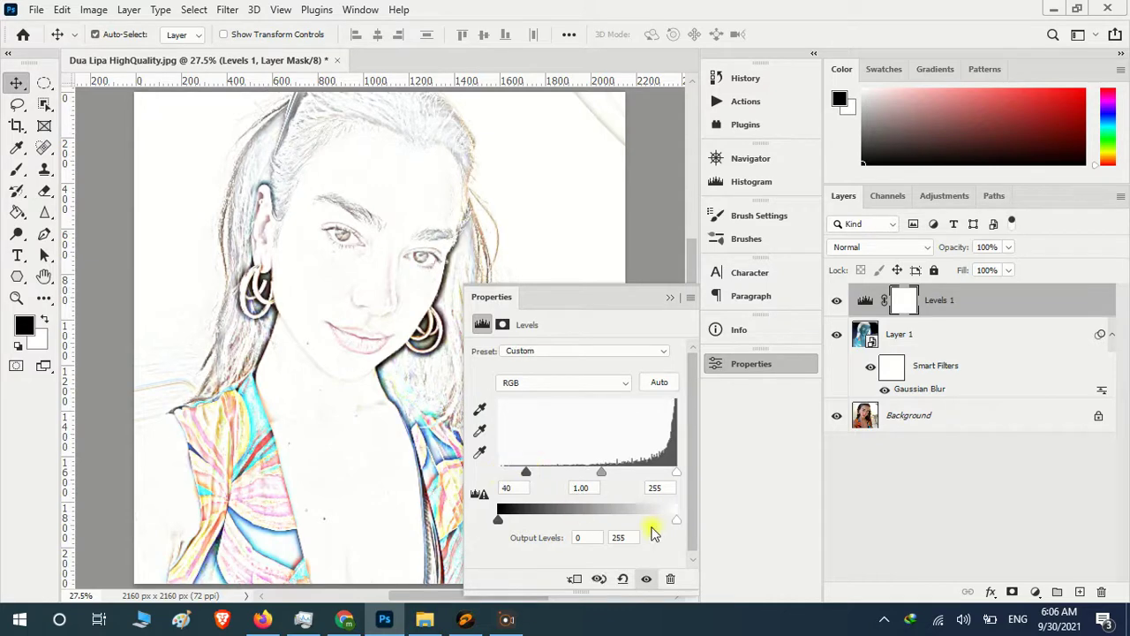
pyautogui.moveTo(676, 521)
pyautogui.mouseDown()
pyautogui.moveTo(660, 520)
pyautogui.moveTo(676, 520)
pyautogui.mouseUp()
pyautogui.moveTo(500, 521); pyautogui.dragTo(500, 519)
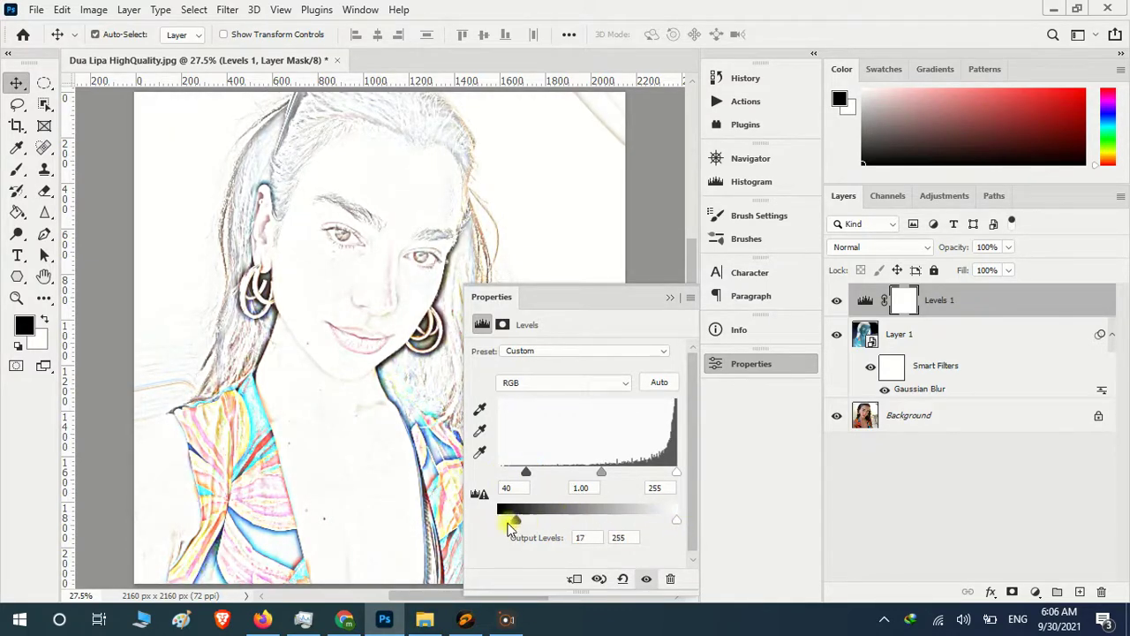
pyautogui.moveTo(526, 473)
pyautogui.mouseDown()
pyautogui.moveTo(650, 477)
pyautogui.moveTo(609, 472)
pyautogui.mouseUp()
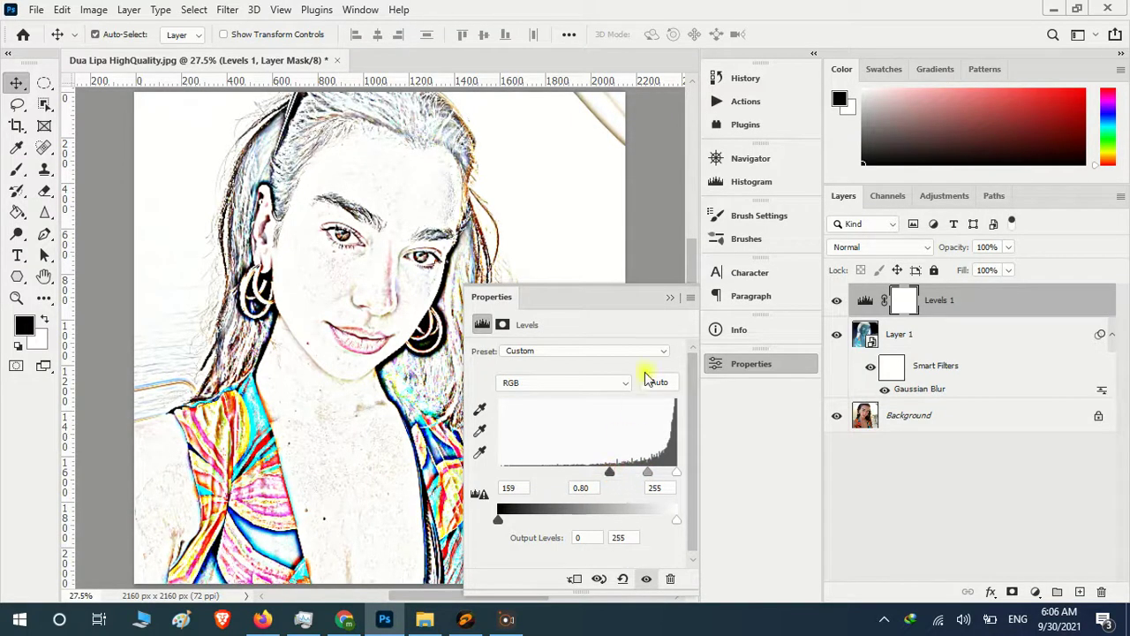
pyautogui.click(673, 298)
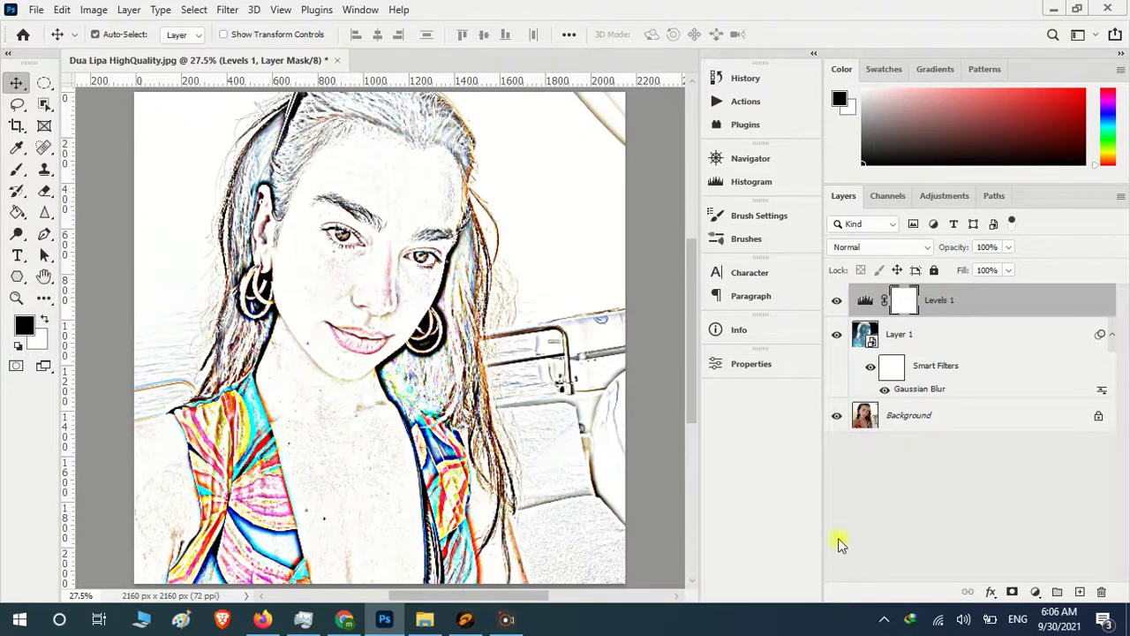
# Step: Add a default Black & White adjustment layer on top of the stack
pyautogui.click(1035, 592)
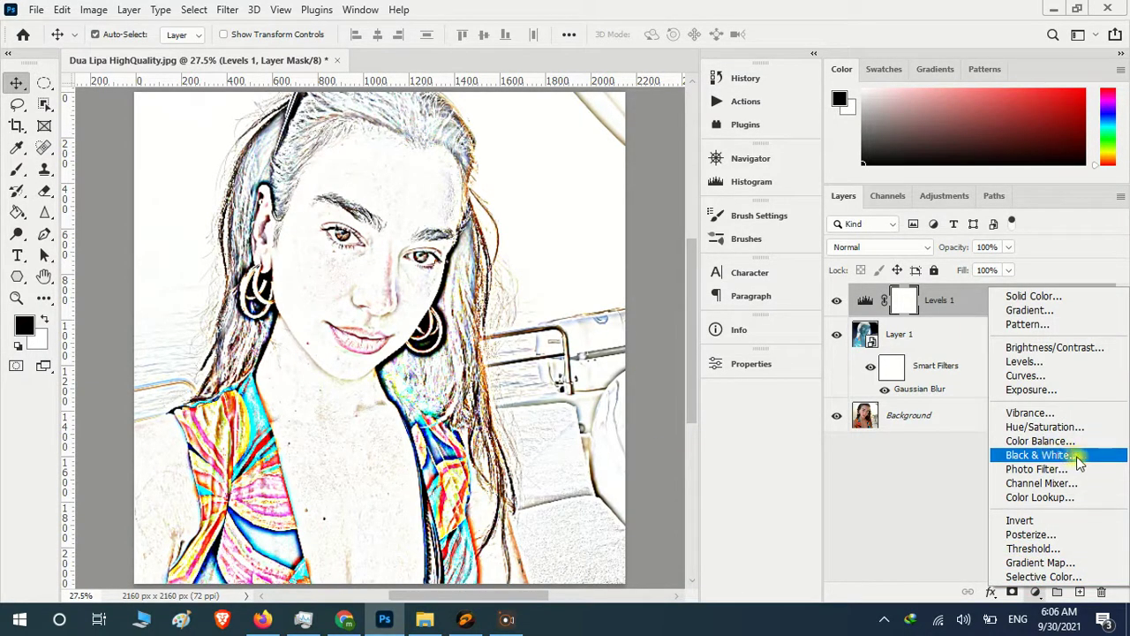
pyautogui.click(1042, 454)
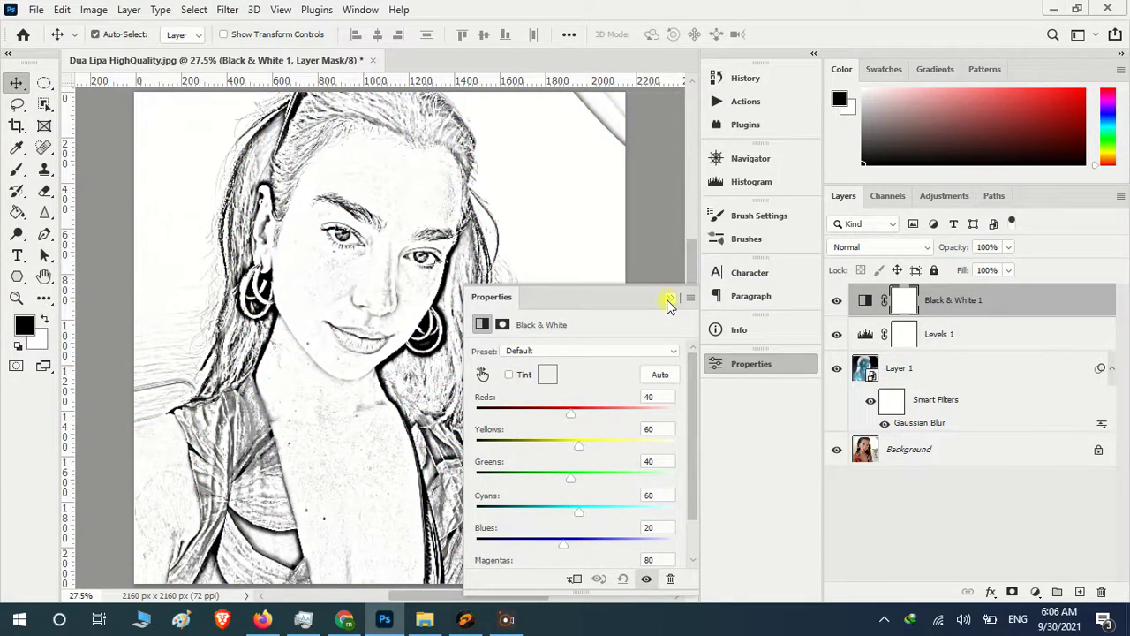
pyautogui.click(670, 300)
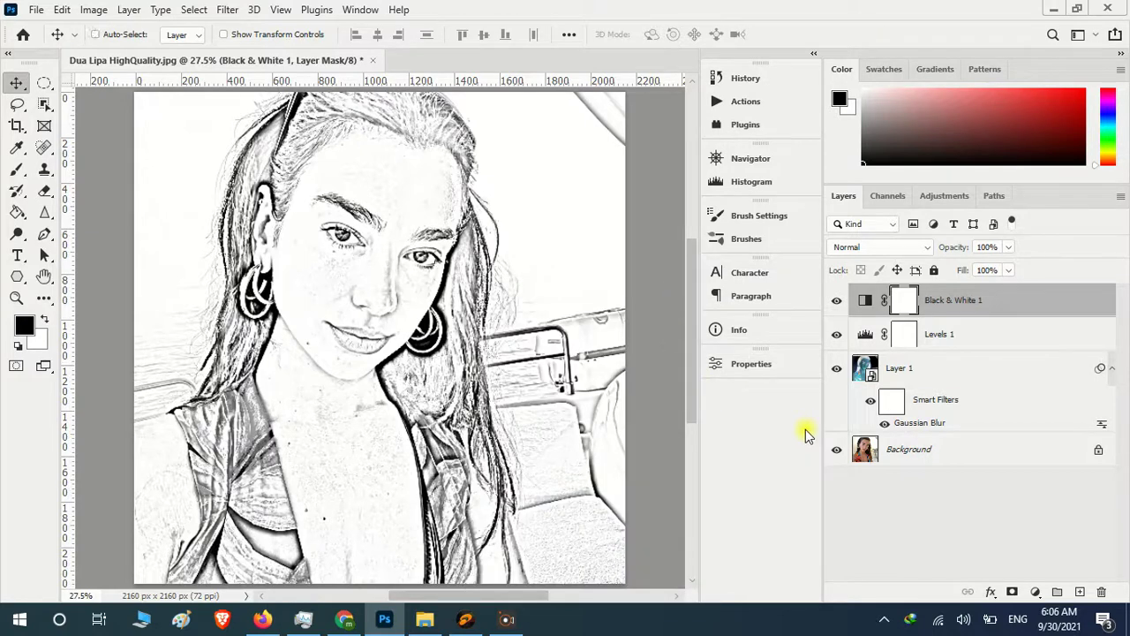
# Step: Stamp the visible sketch into a new Layer 2 and choose Stylize > Glowing Edges in the Filter Gallery
pyautogui.hotkey('ctrl', 'shift', 'alt', 'e')
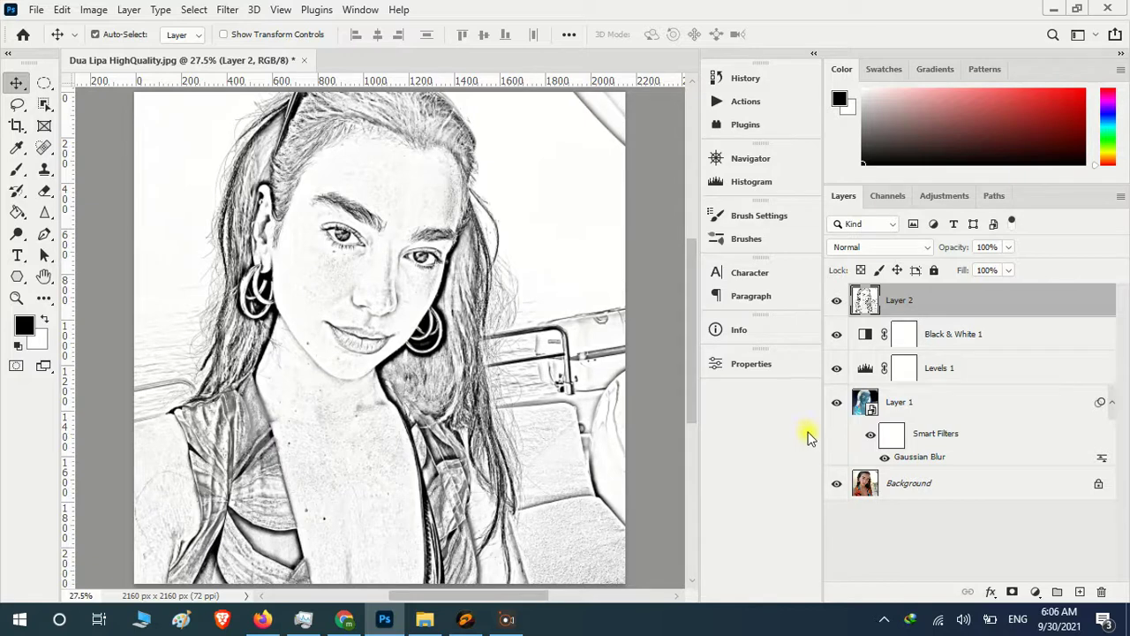
pyautogui.click(227, 10)
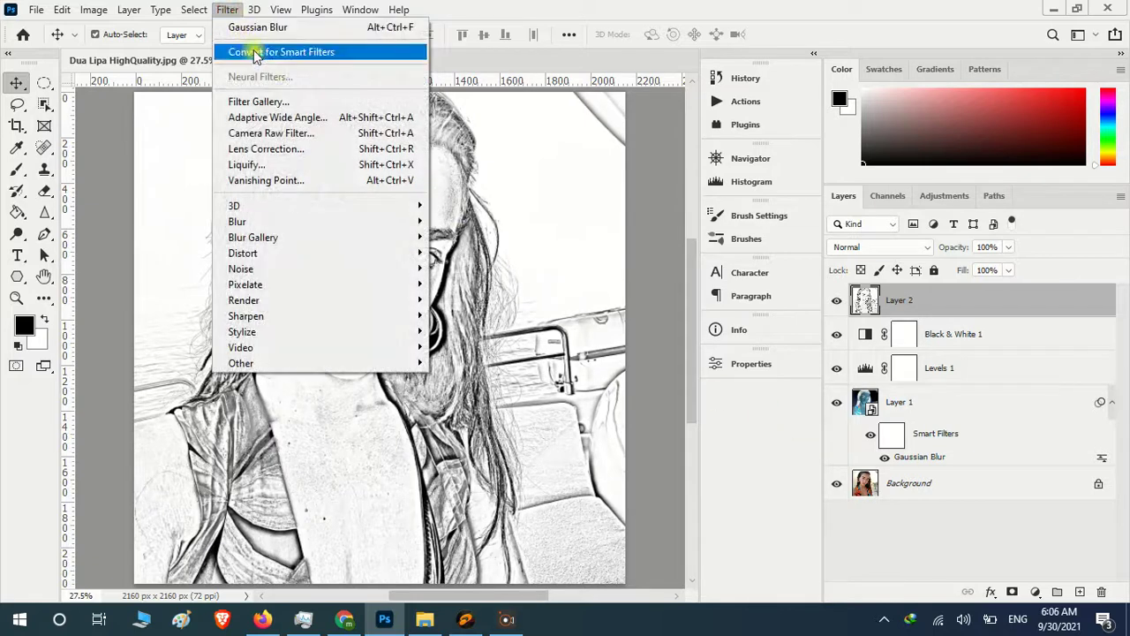
pyautogui.click(283, 103)
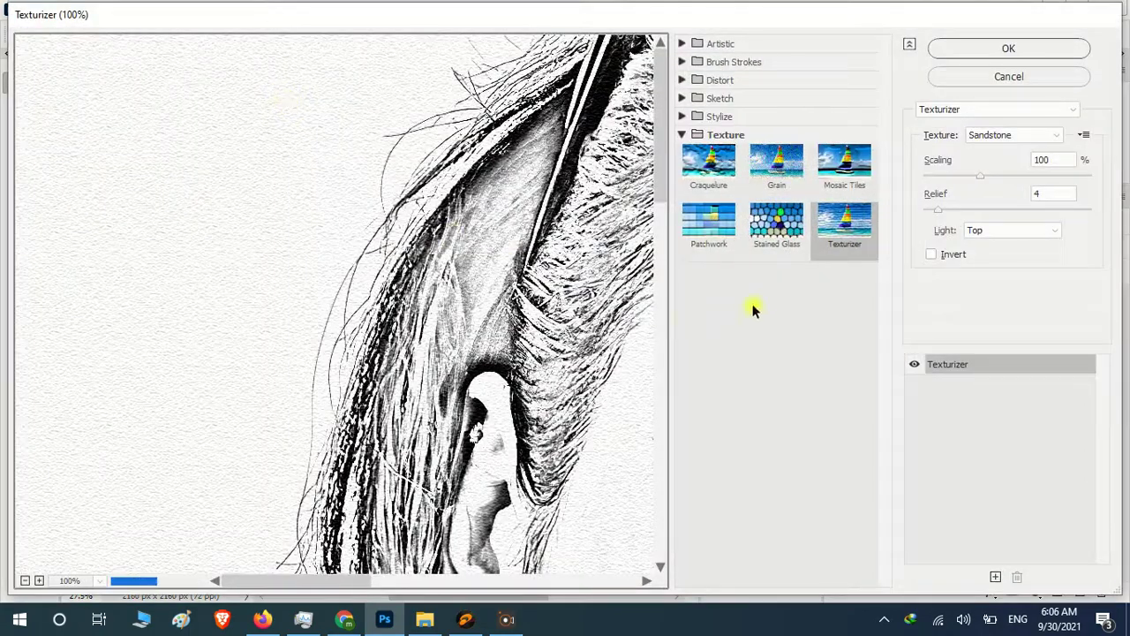
pyautogui.click(681, 135)
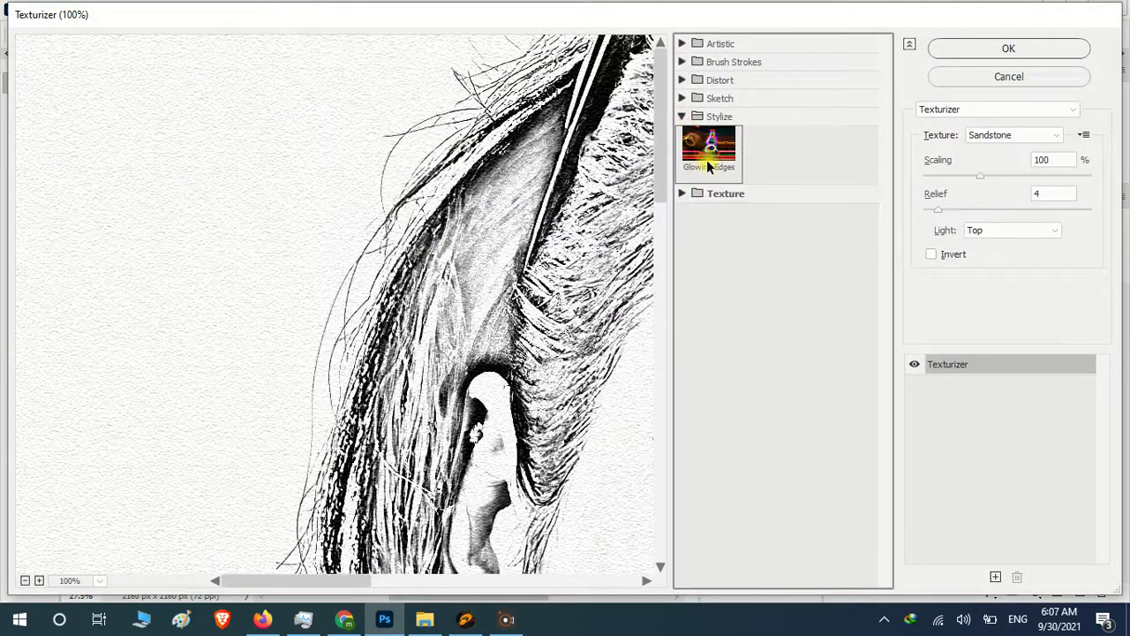
pyautogui.click(706, 159)
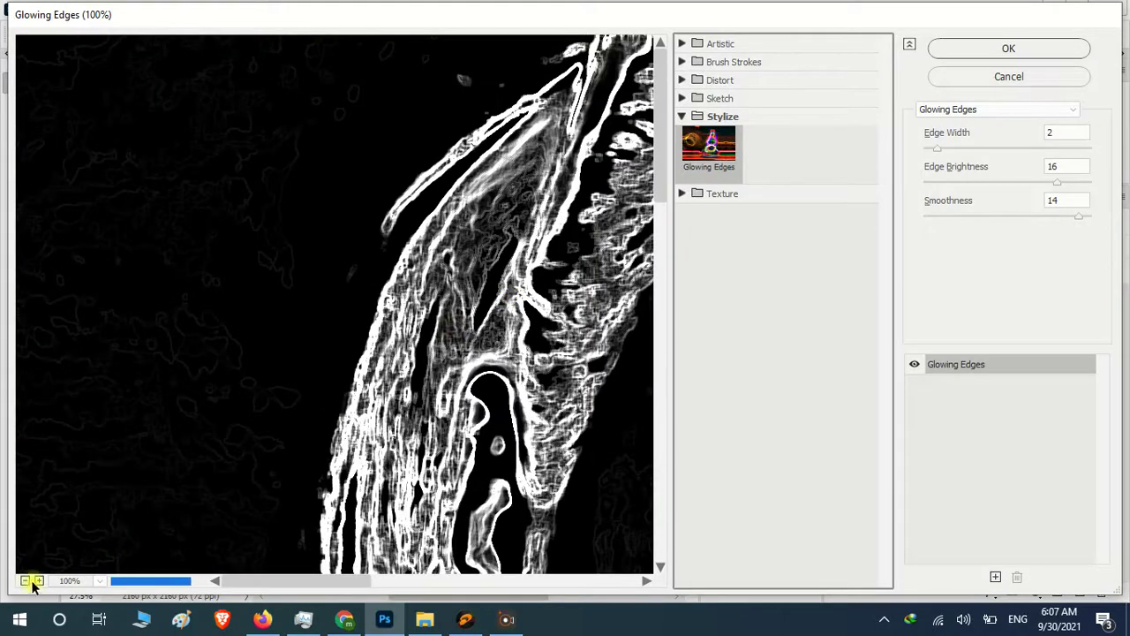
# Step: Apply Glowing Edges with edge width 2, brightness 16 and smoothness 15
pyautogui.click(25, 581)
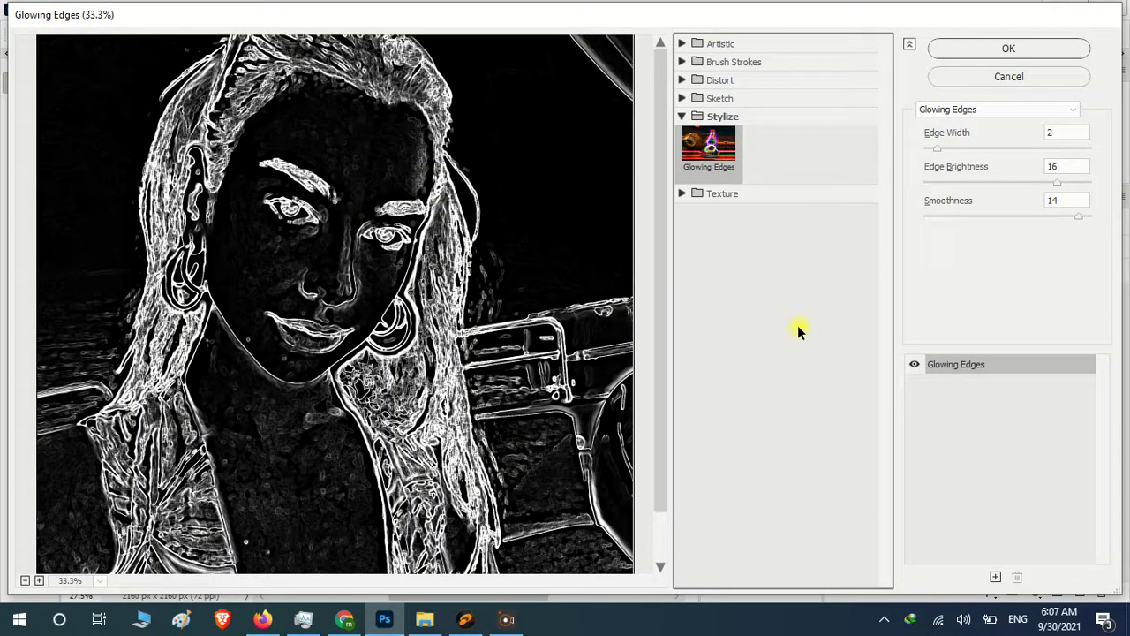
pyautogui.moveTo(1059, 178); pyautogui.dragTo(1072, 178)
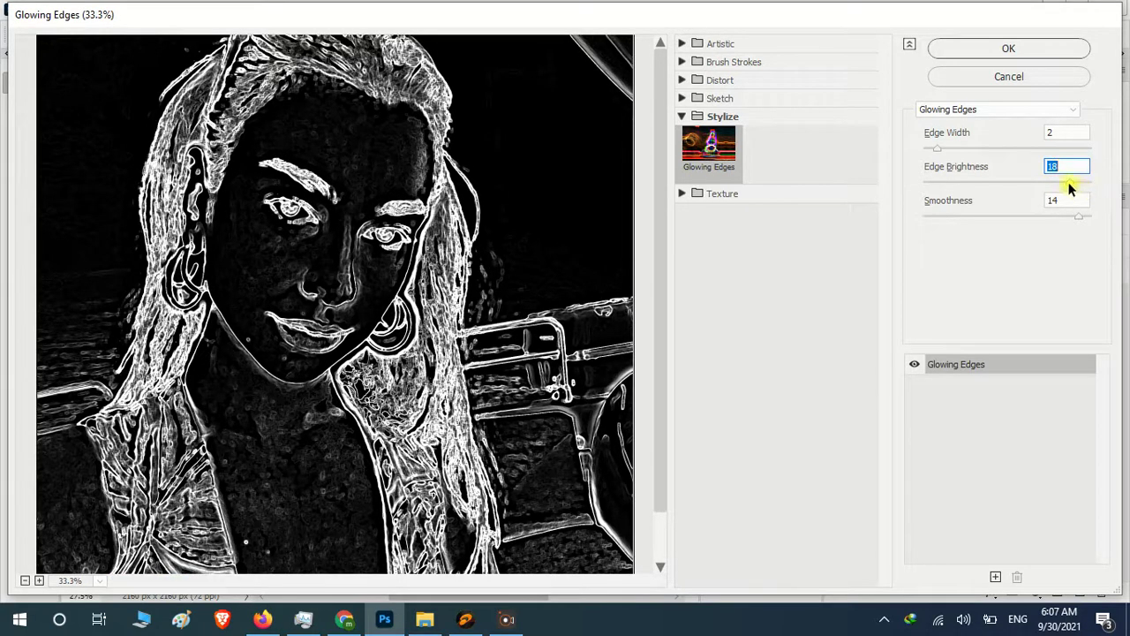
pyautogui.moveTo(1070, 186); pyautogui.dragTo(1057, 183)
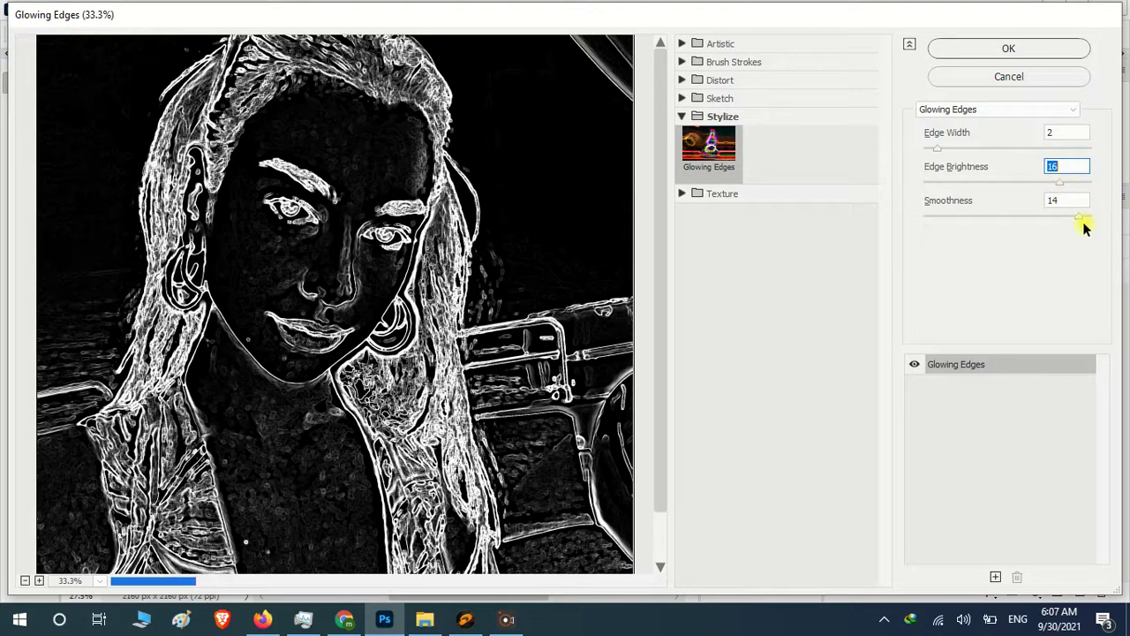
pyautogui.click(1079, 222)
pyautogui.moveTo(1079, 223); pyautogui.dragTo(1076, 222)
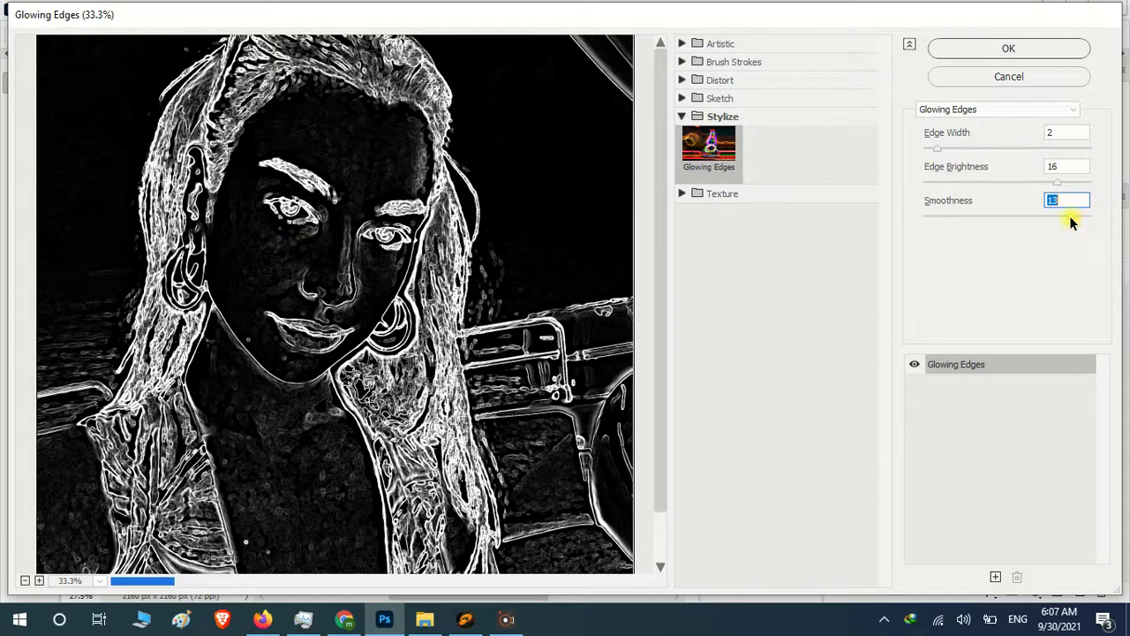
pyautogui.moveTo(1075, 223); pyautogui.dragTo(1088, 222)
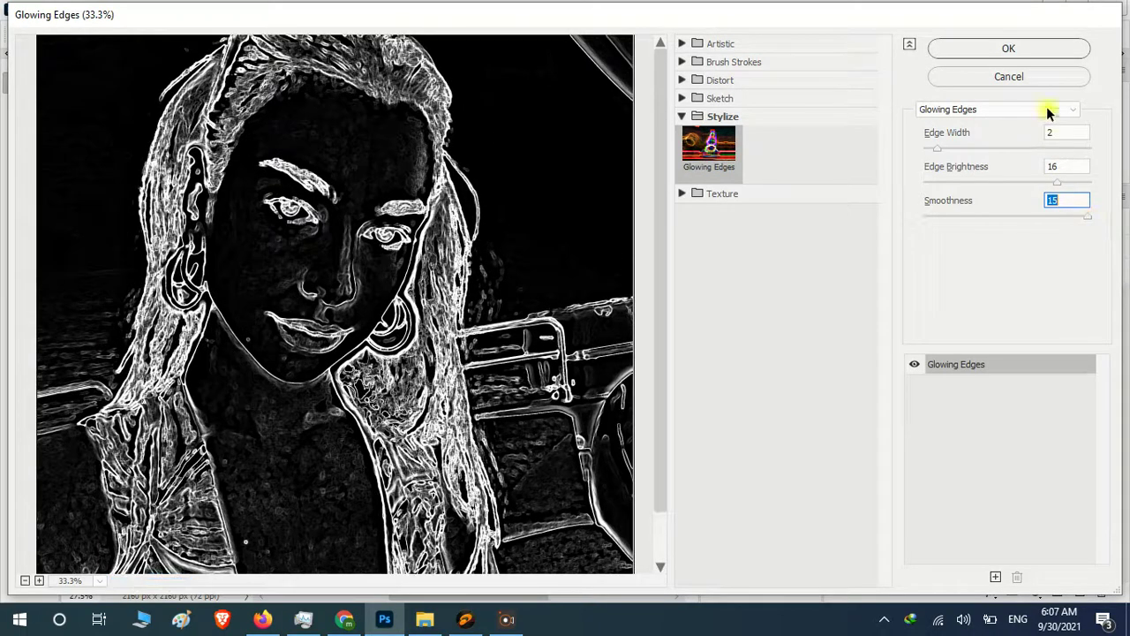
pyautogui.click(1035, 49)
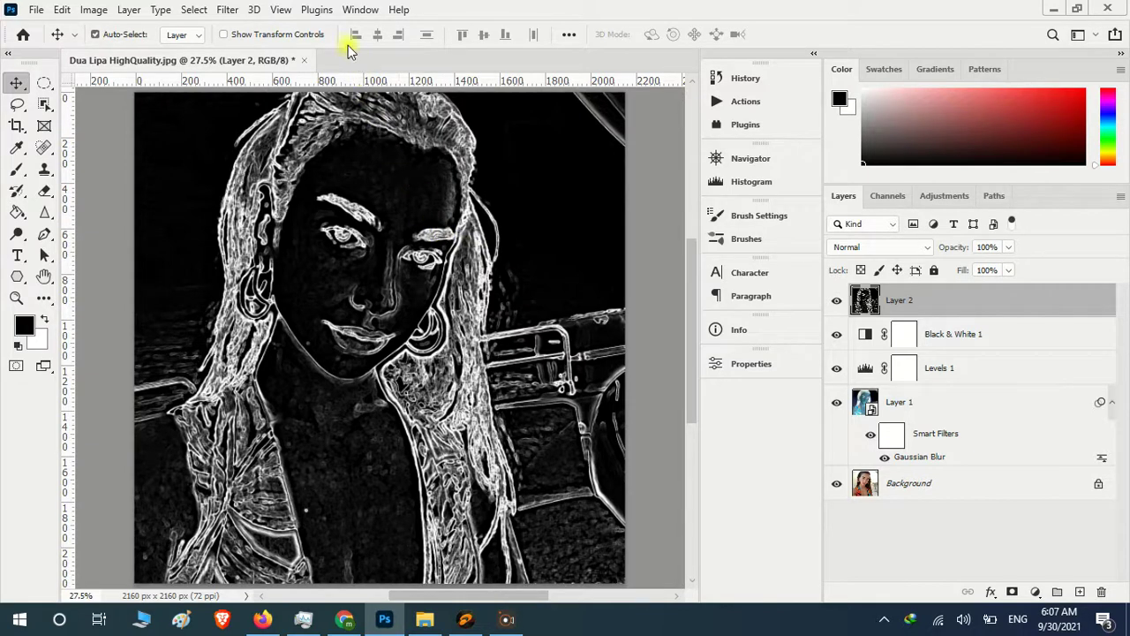
# Step: Invert Layer 2 to dark outlines and blend it with Multiply at 70% opacity
pyautogui.click(95, 11)
pyautogui.moveTo(119, 53)
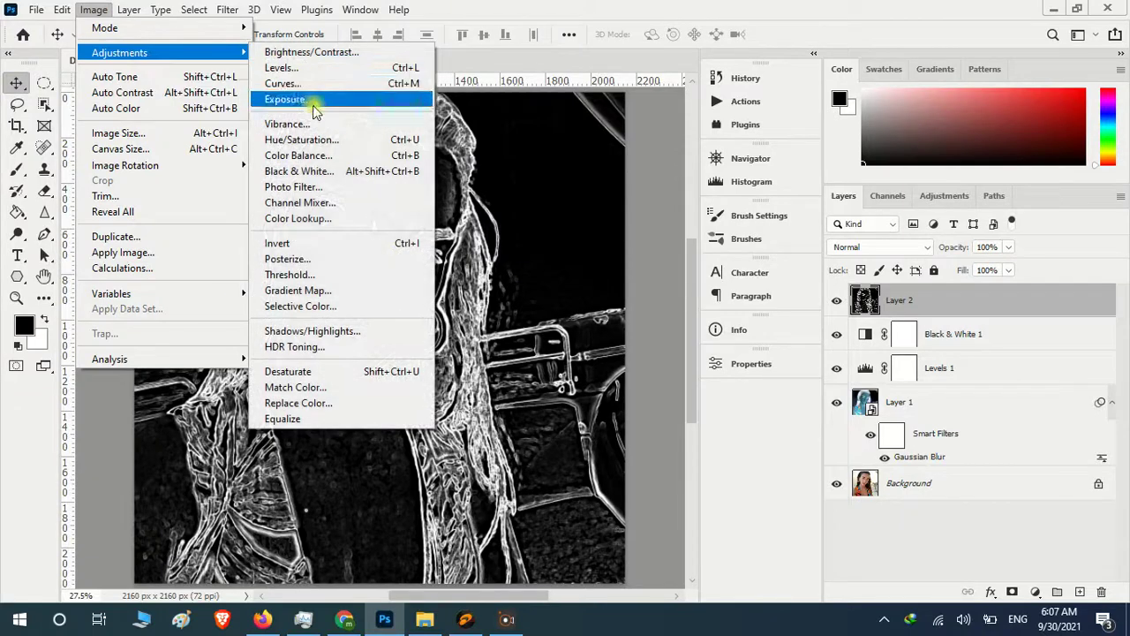
pyautogui.click(350, 248)
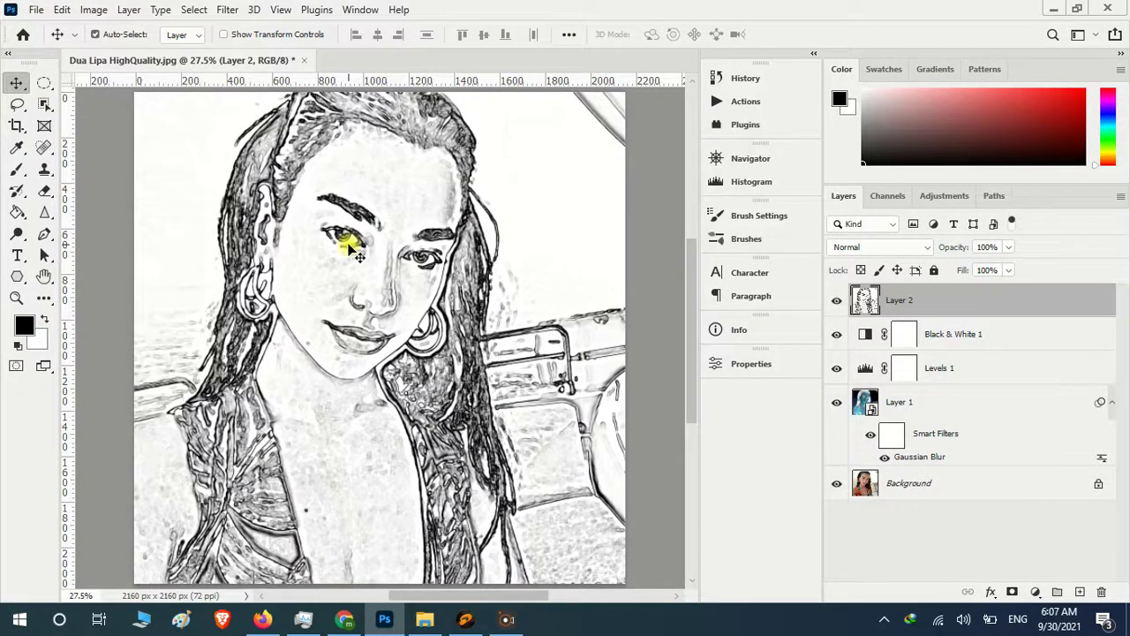
pyautogui.click(890, 247)
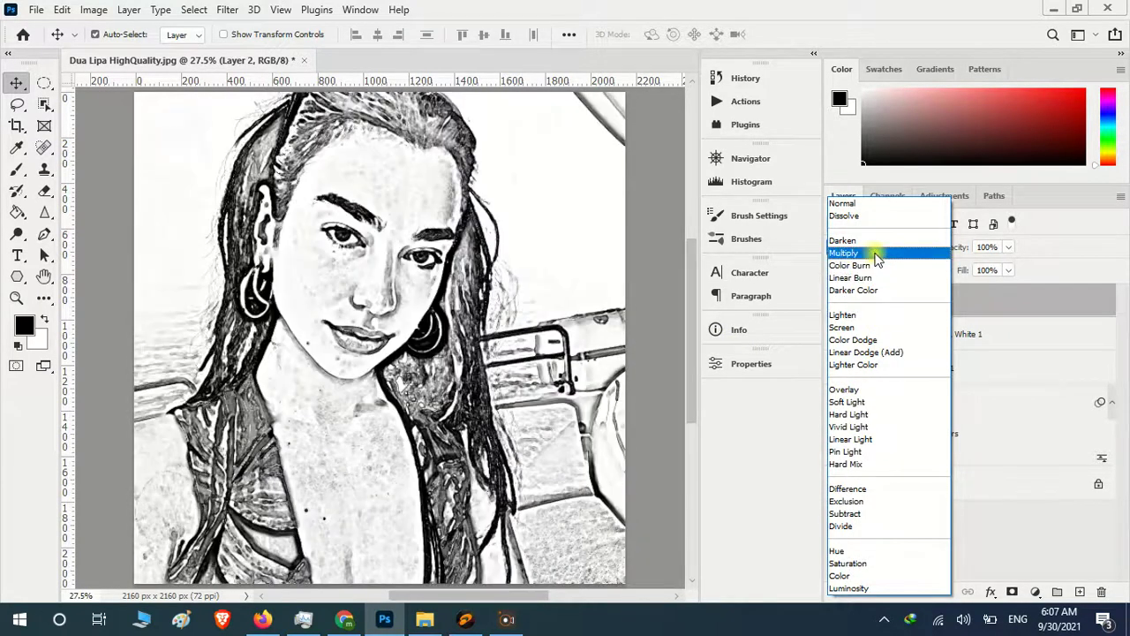
pyautogui.click(876, 254)
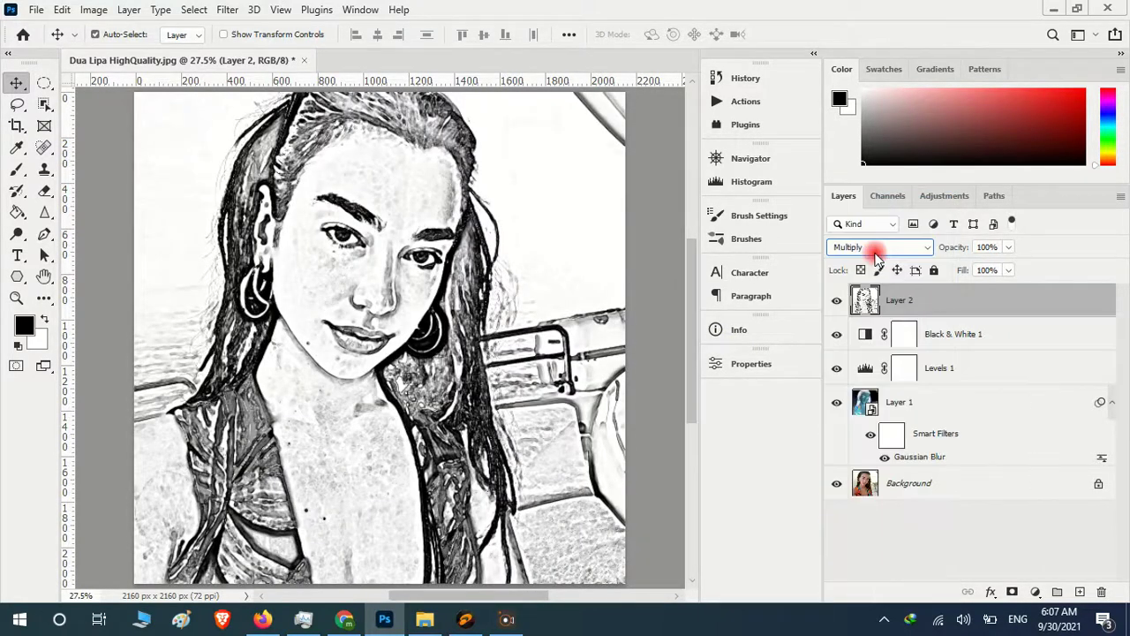
pyautogui.click(1012, 248)
pyautogui.moveTo(1012, 248)
pyautogui.mouseDown()
pyautogui.moveTo(974, 269)
pyautogui.moveTo(1004, 261)
pyautogui.moveTo(993, 268)
pyautogui.mouseUp()
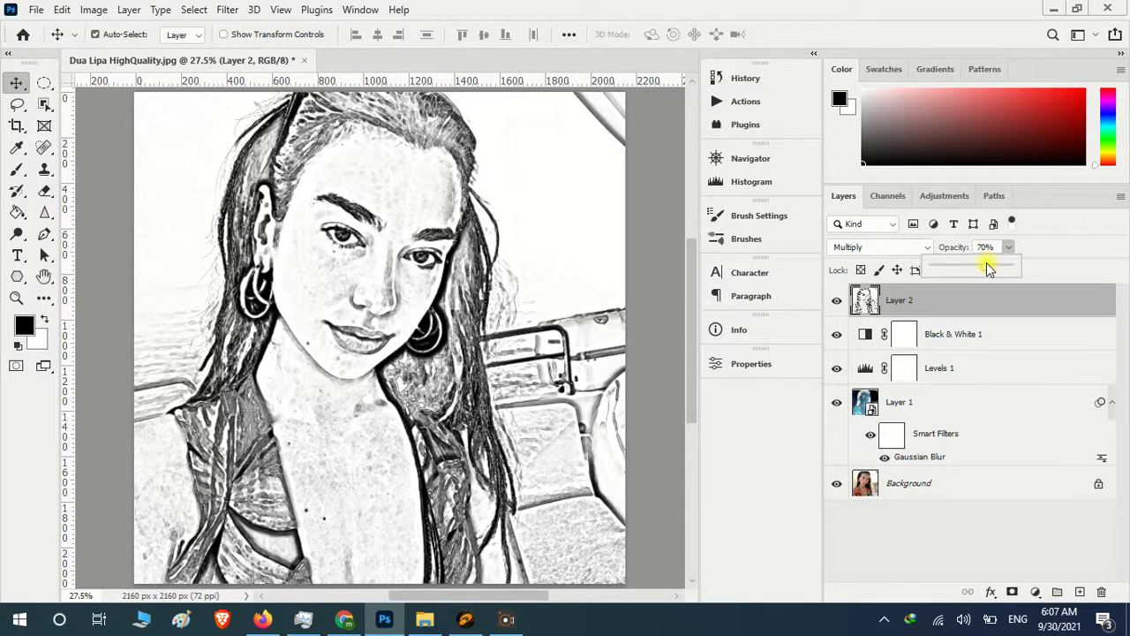
pyautogui.click(1046, 549)
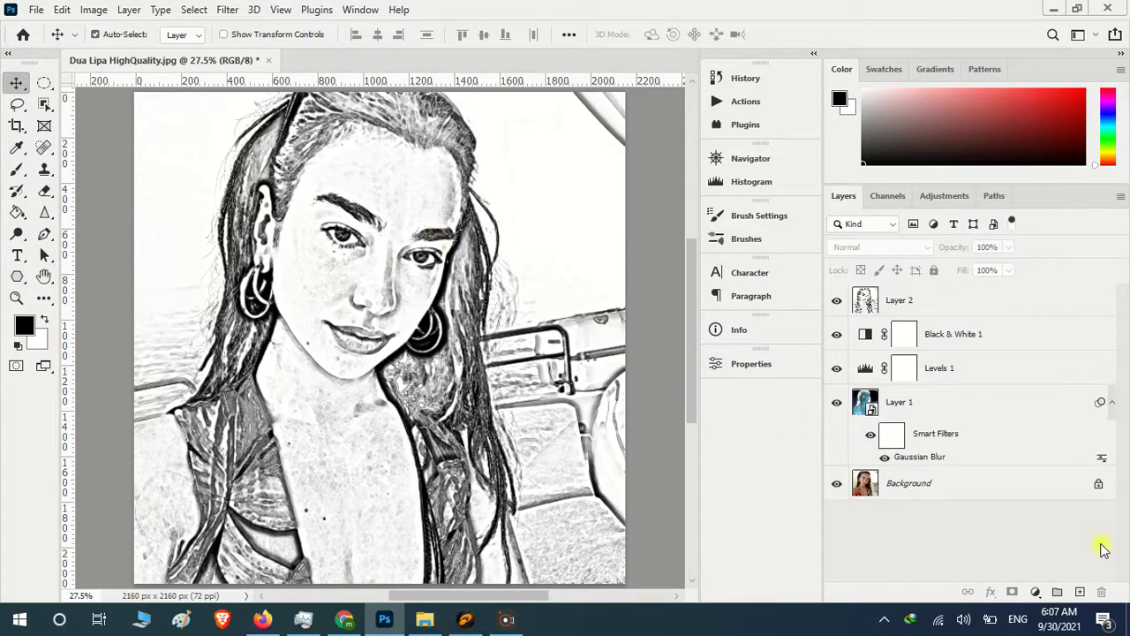
# Step: Add a new Layer 3 on top and fill it with white
pyautogui.click(1082, 591)
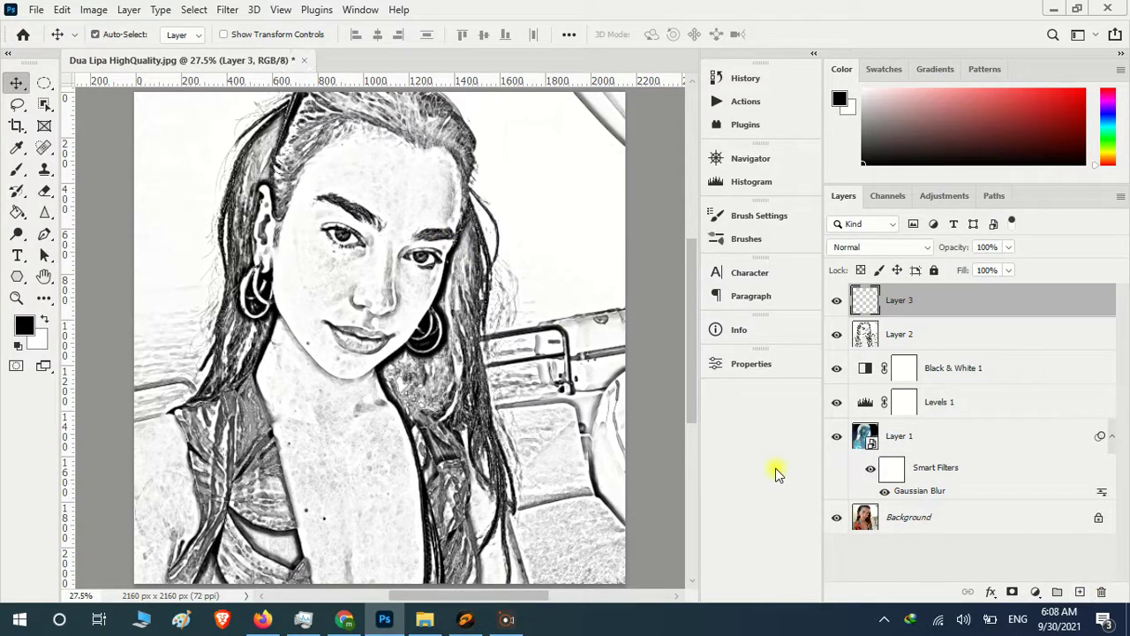
pyautogui.hotkey('ctrl', 'BackSpace')
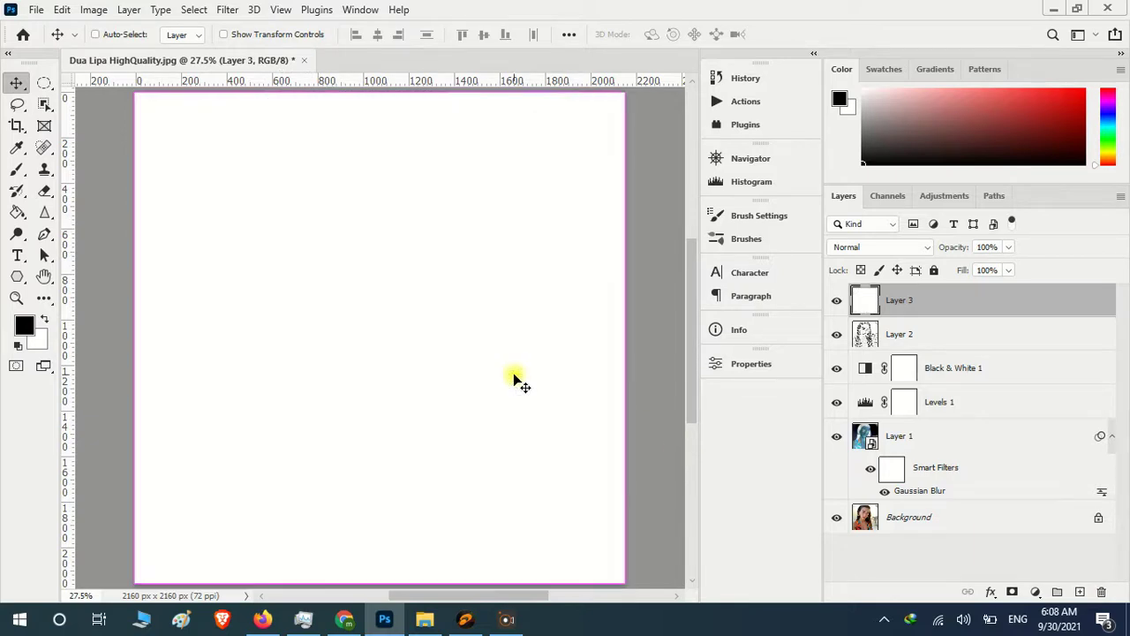
pyautogui.press('ctrl')
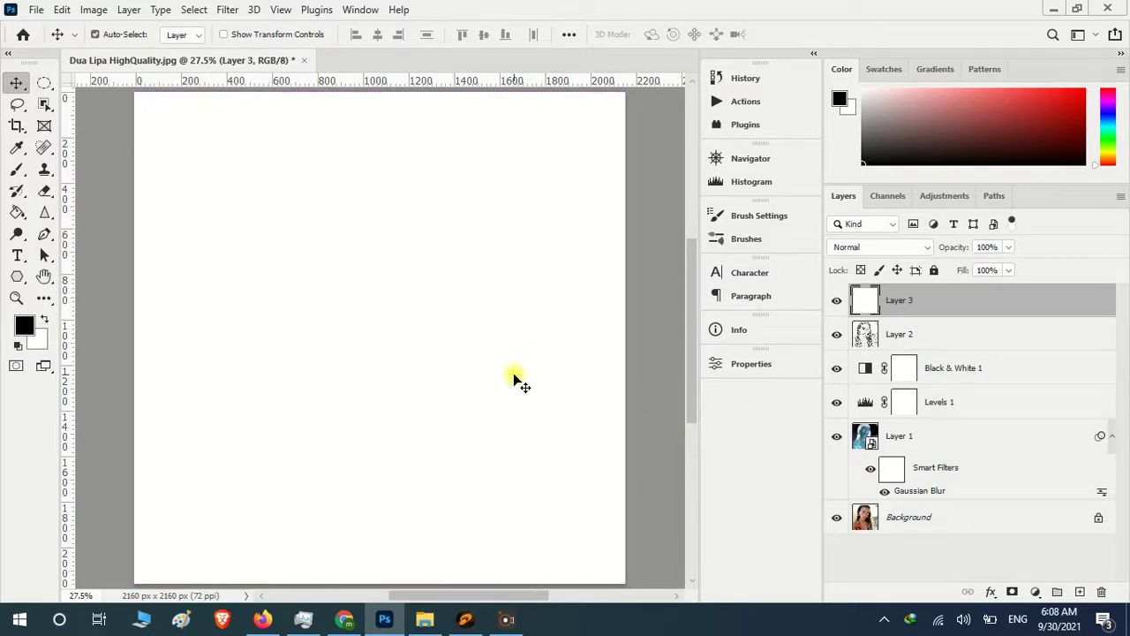
# Step: Apply Texturizer with Sandstone texture, 100% scaling, relief 4, light from Top
pyautogui.click(226, 10)
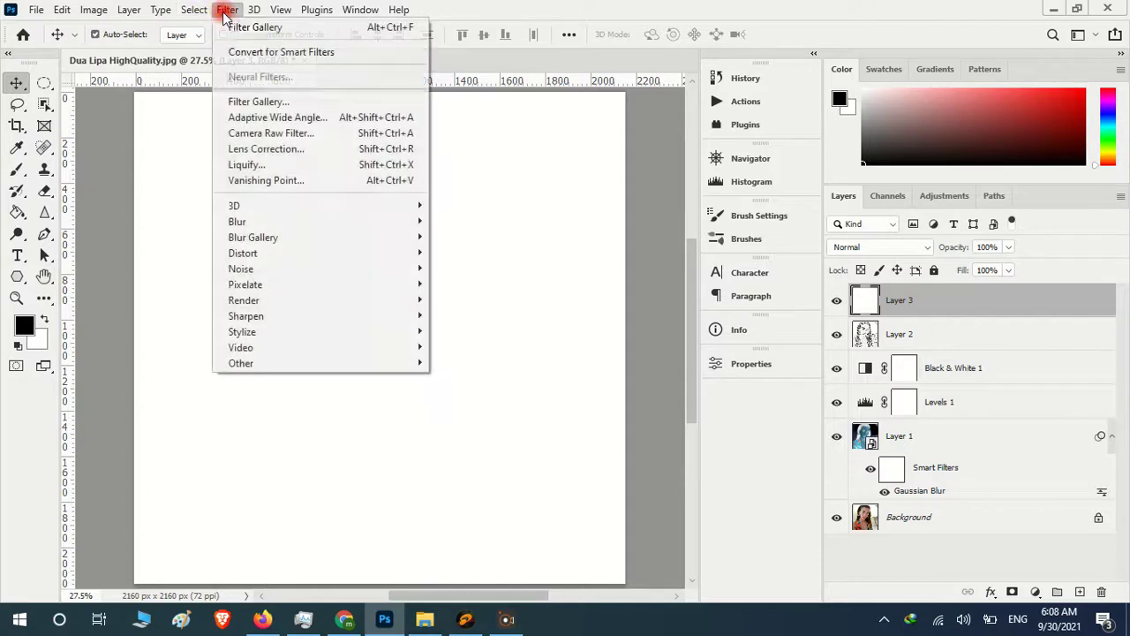
pyautogui.click(269, 105)
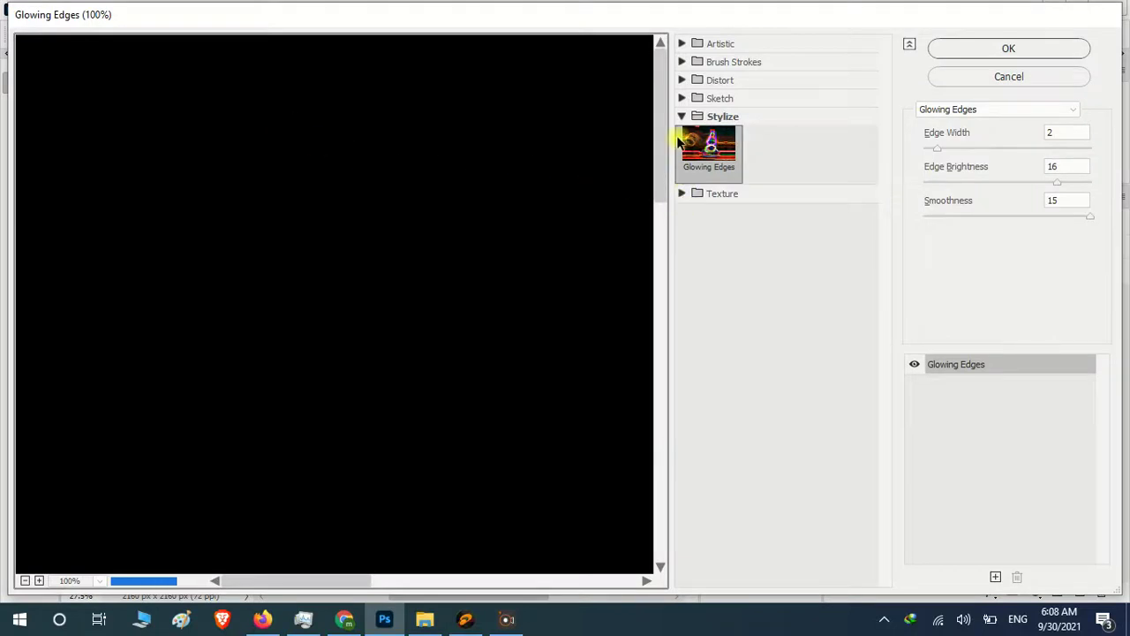
pyautogui.click(682, 115)
pyautogui.click(681, 134)
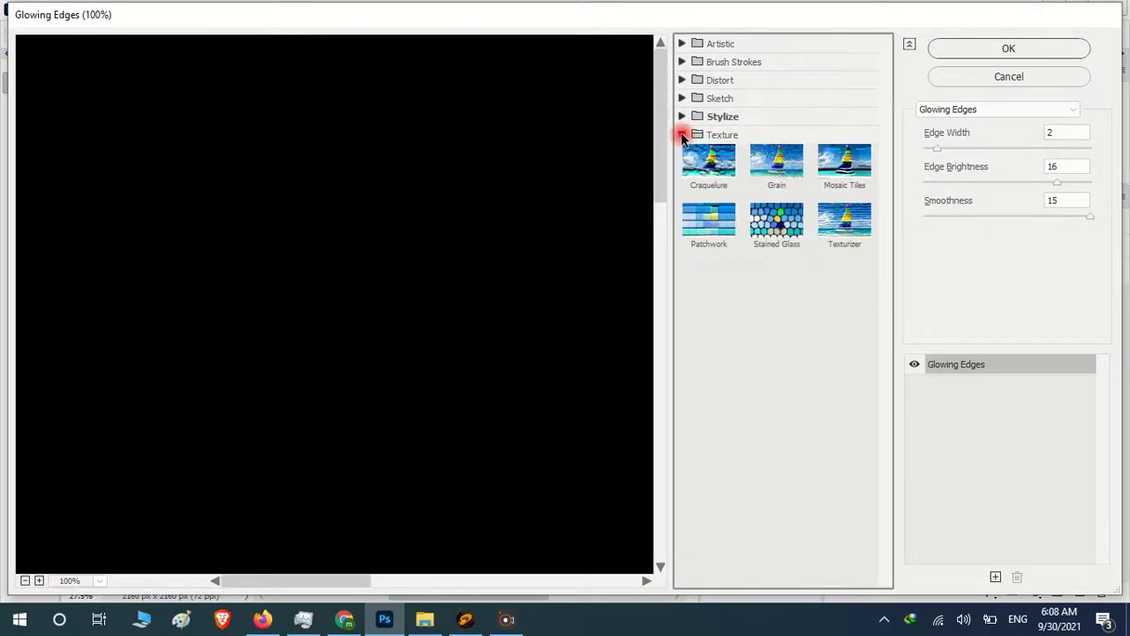
pyautogui.click(856, 232)
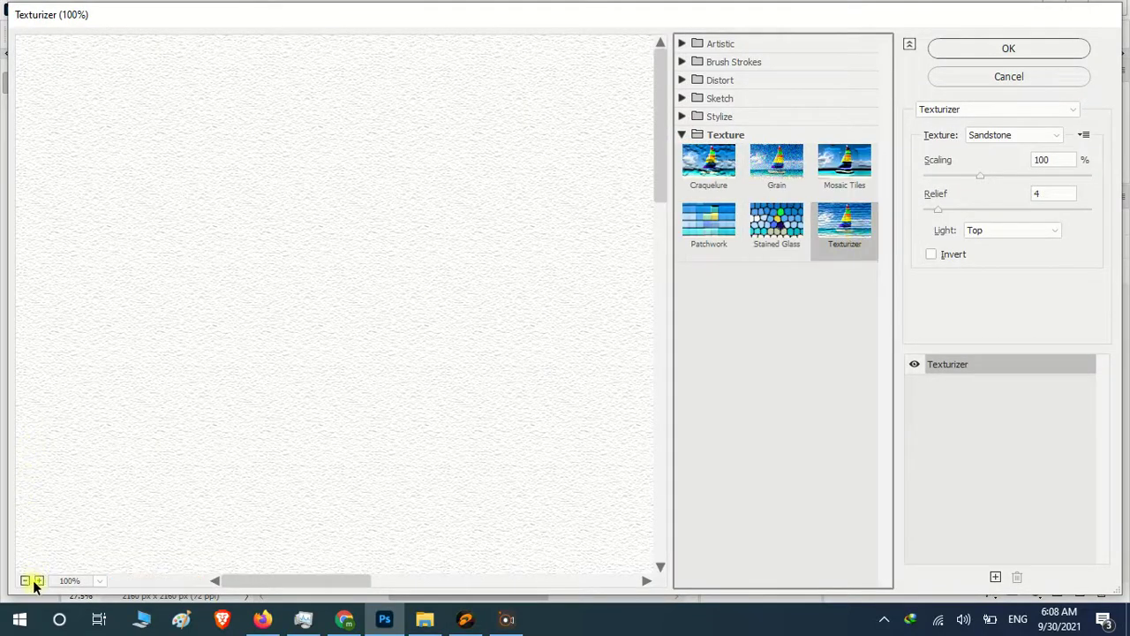
pyautogui.click(24, 580)
pyautogui.click(25, 580)
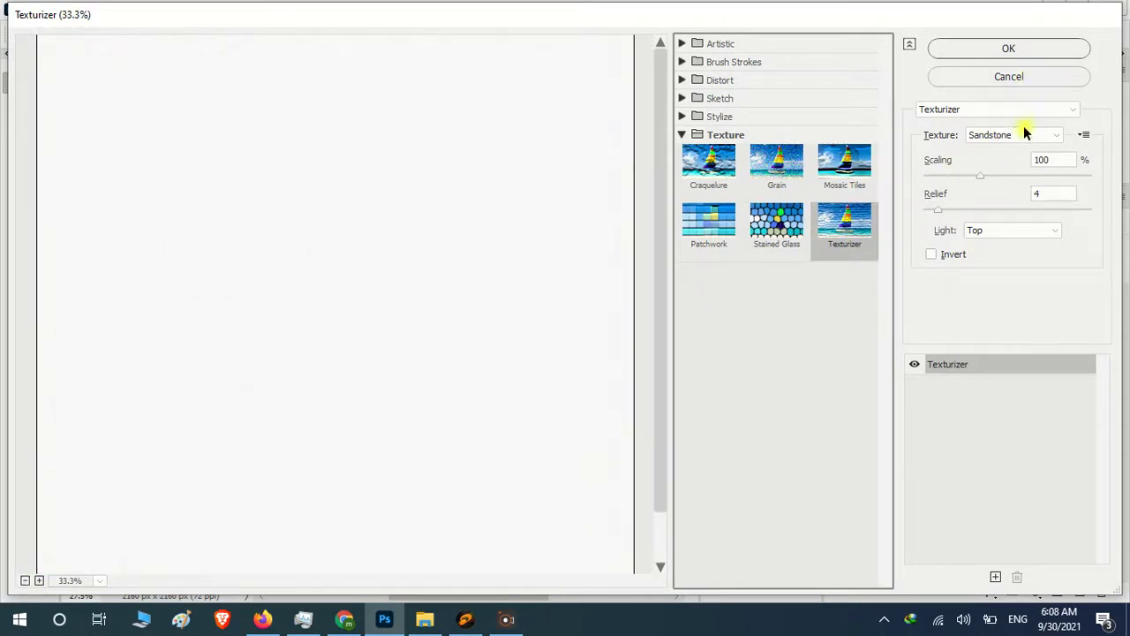
pyautogui.click(1026, 132)
pyautogui.click(996, 185)
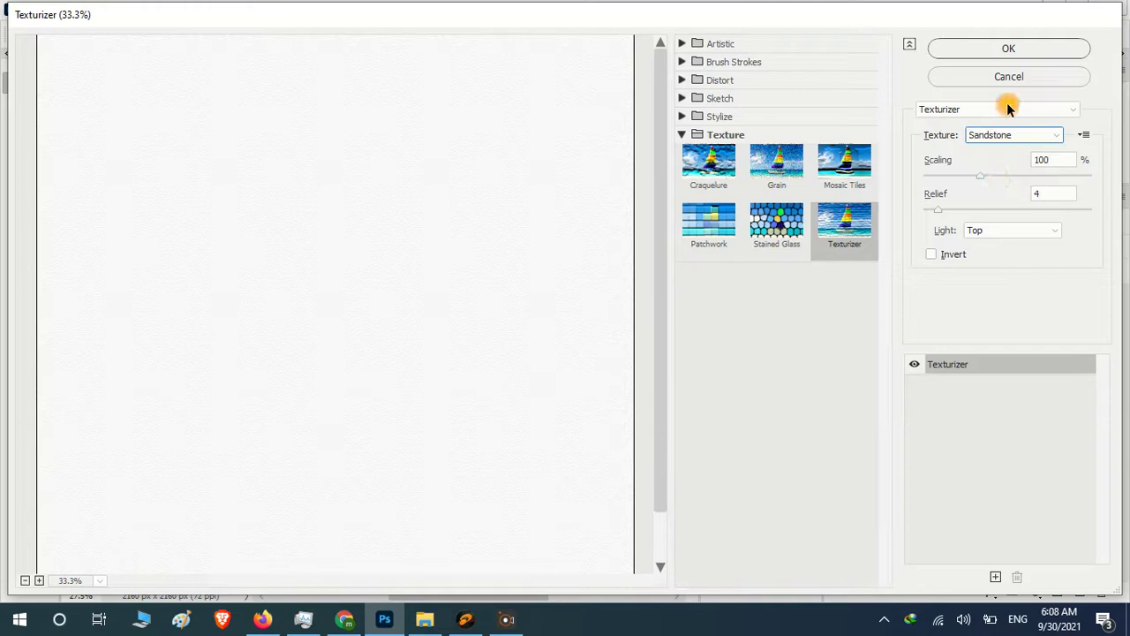
pyautogui.click(1009, 53)
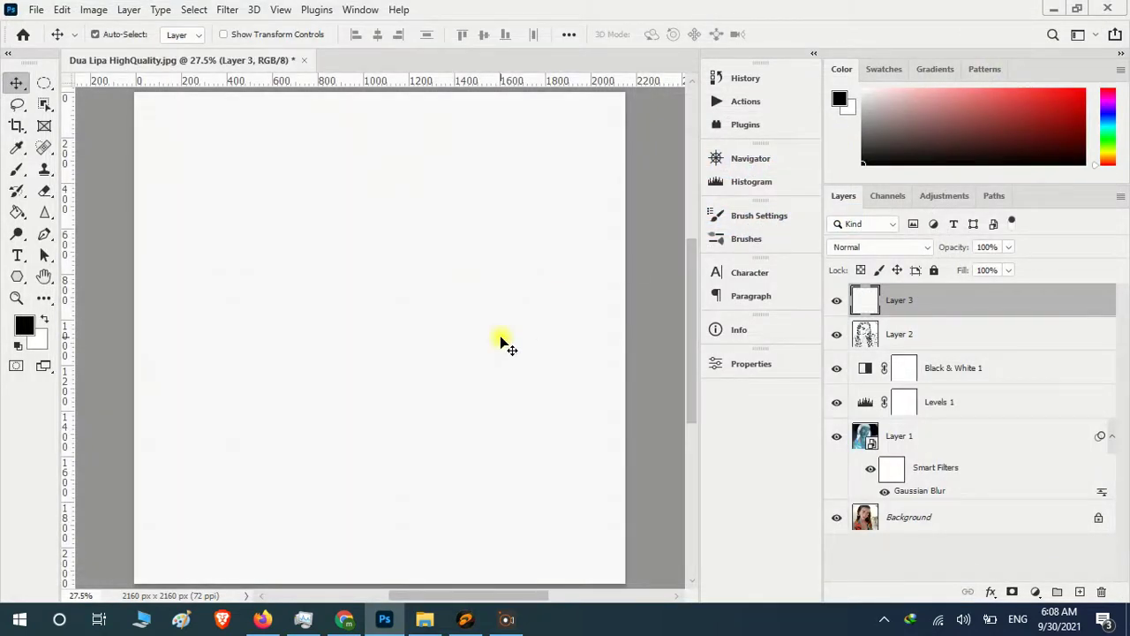
# Step: Blend Layer 3 with Multiply, fill 100%, opacity about 77%
pyautogui.click(883, 247)
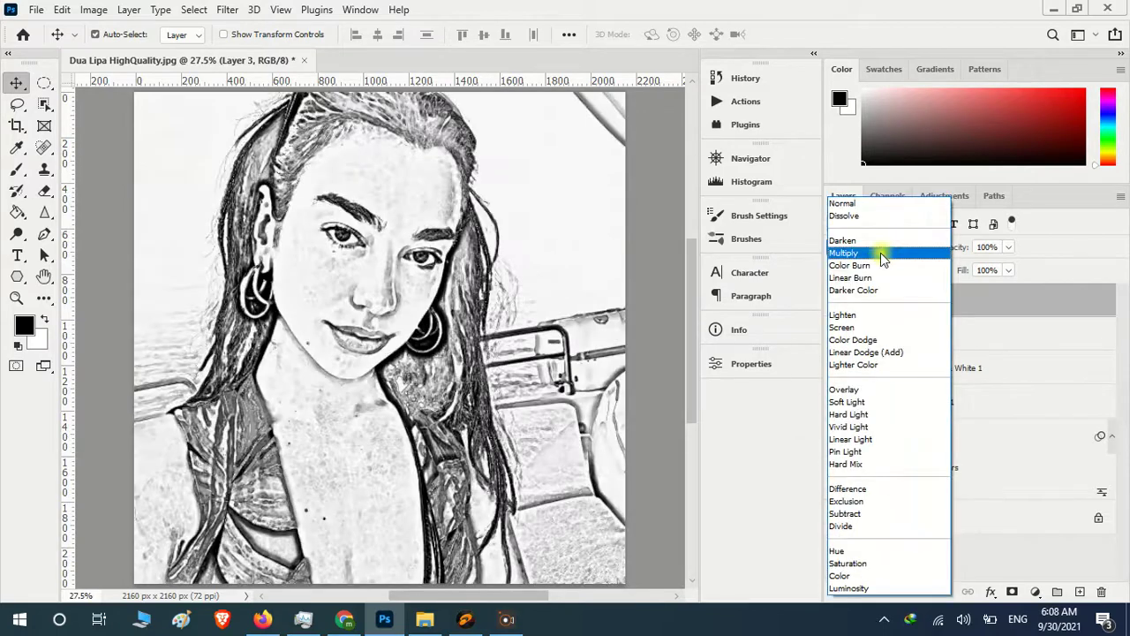
pyautogui.click(880, 253)
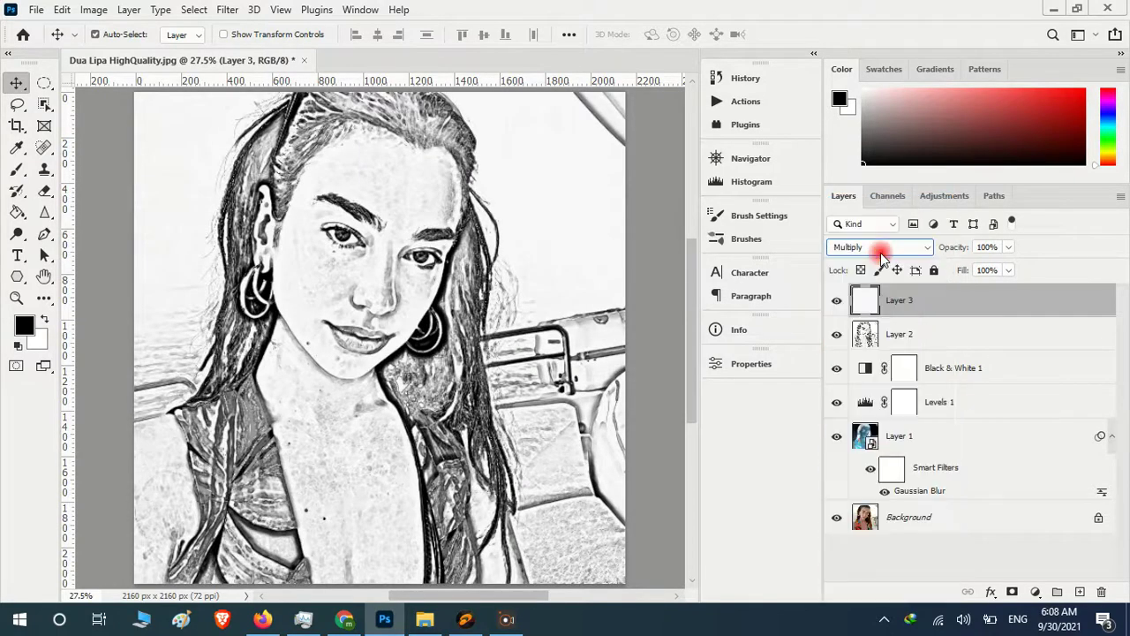
pyautogui.click(1010, 270)
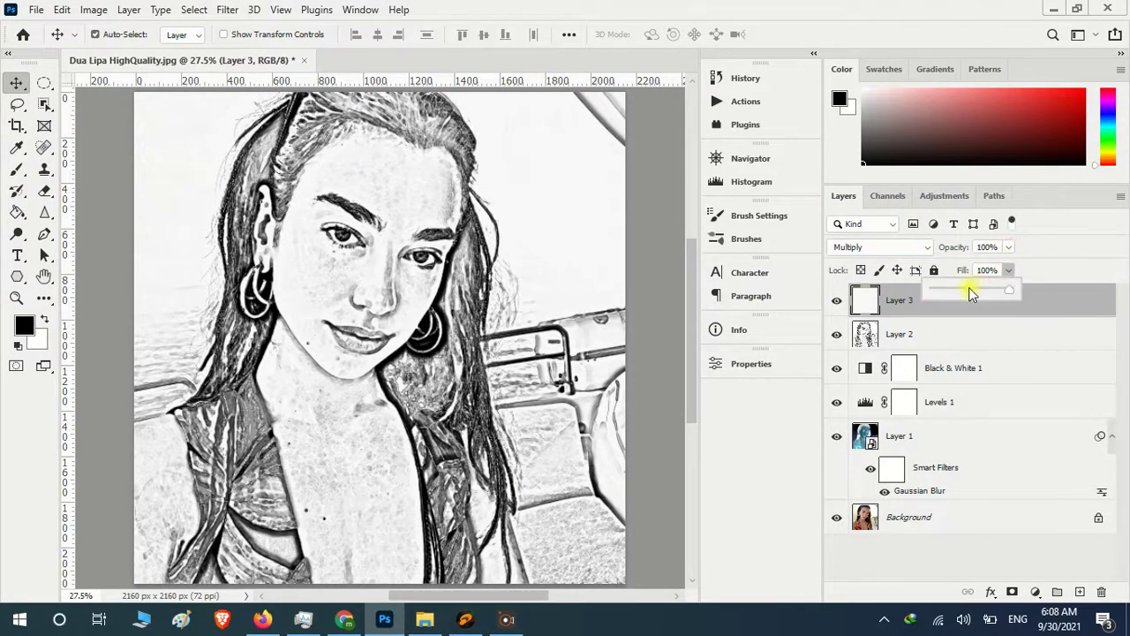
pyautogui.moveTo(961, 292); pyautogui.dragTo(1080, 292)
pyautogui.click(1007, 251)
pyautogui.click(980, 266)
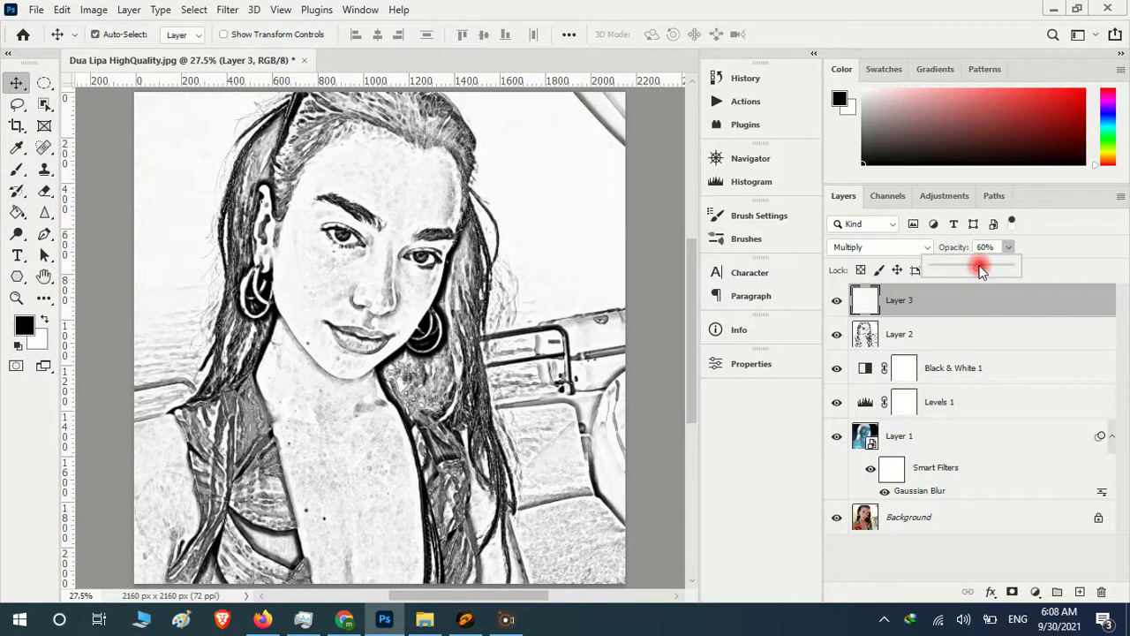
pyautogui.moveTo(980, 270); pyautogui.dragTo(993, 268)
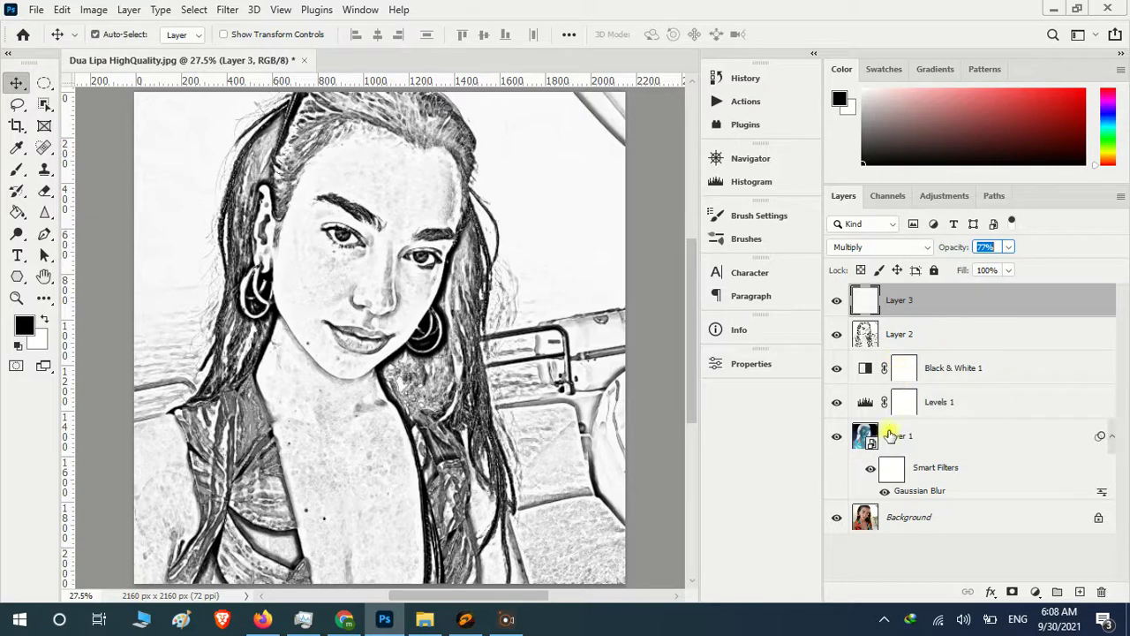
# Step: Change Layer 1's Gaussian Blur smart filter radius to 19.4 px, then reopen the Levels 1 settings
pyautogui.click(902, 494)
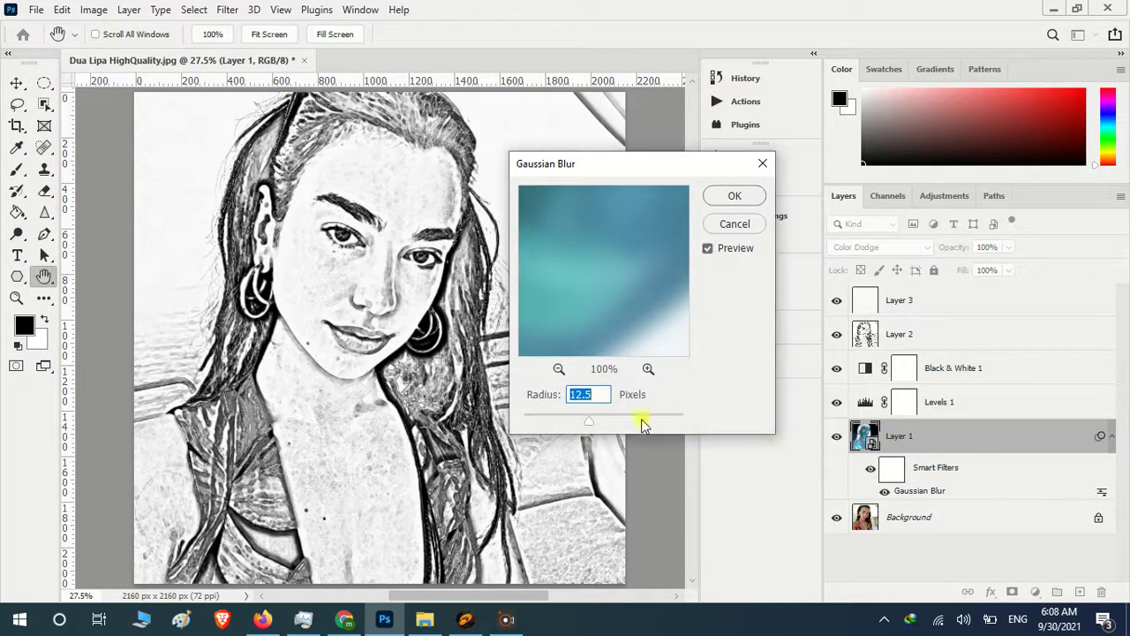
pyautogui.moveTo(591, 422); pyautogui.dragTo(593, 422)
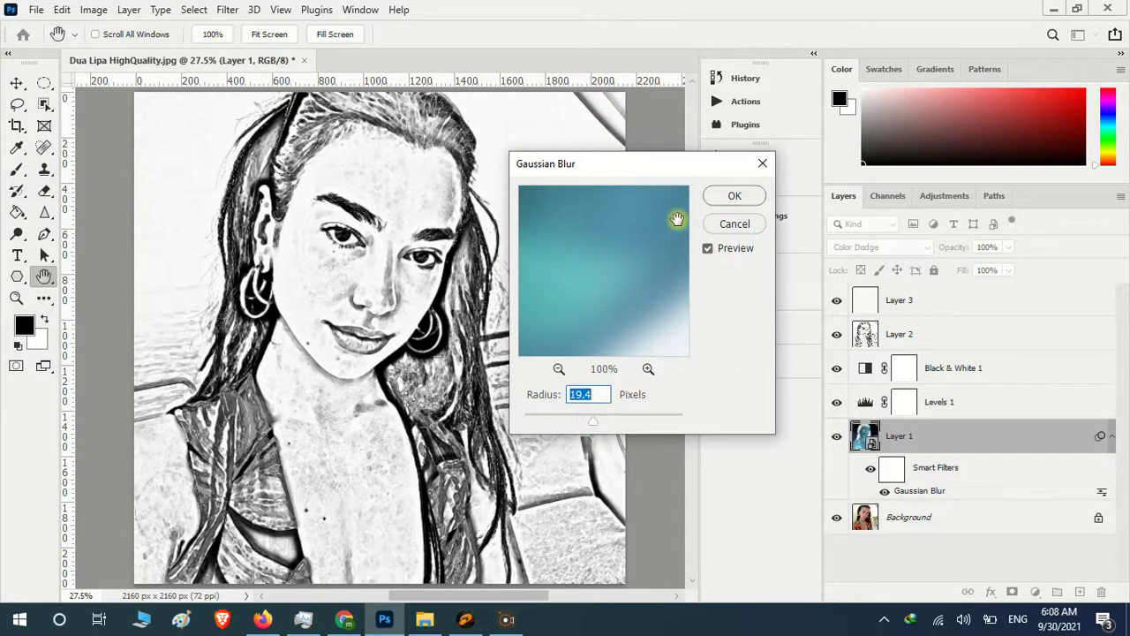
pyautogui.click(733, 196)
pyautogui.doubleClick(865, 401)
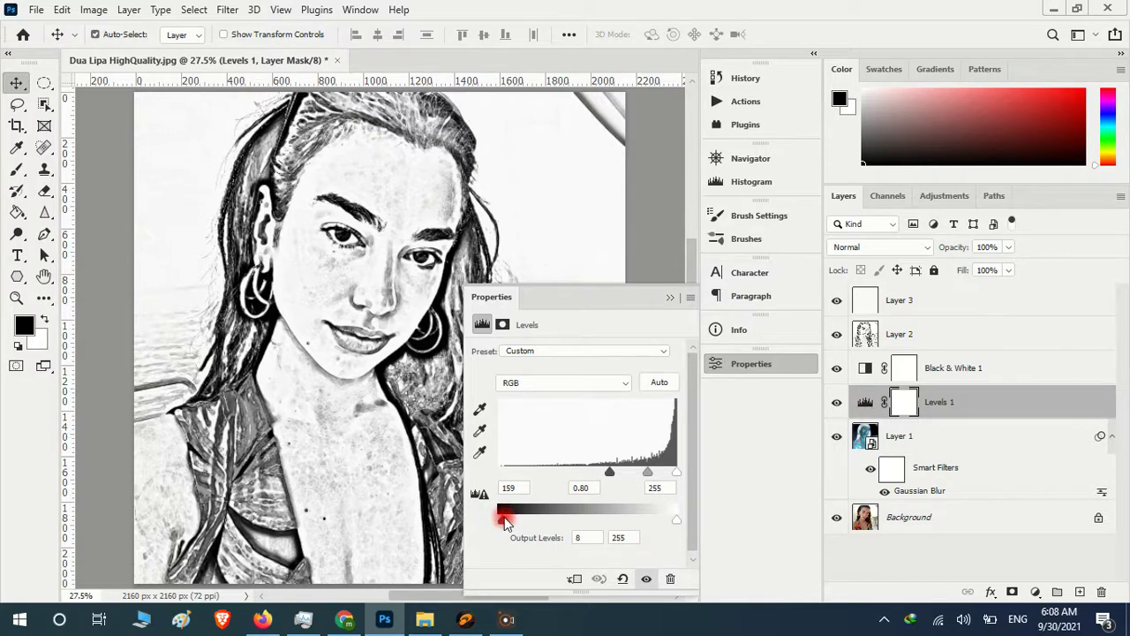
# Step: Lighten the sketch with Levels 1 input black point 174 and output white 225
pyautogui.moveTo(499, 519); pyautogui.dragTo(527, 521)
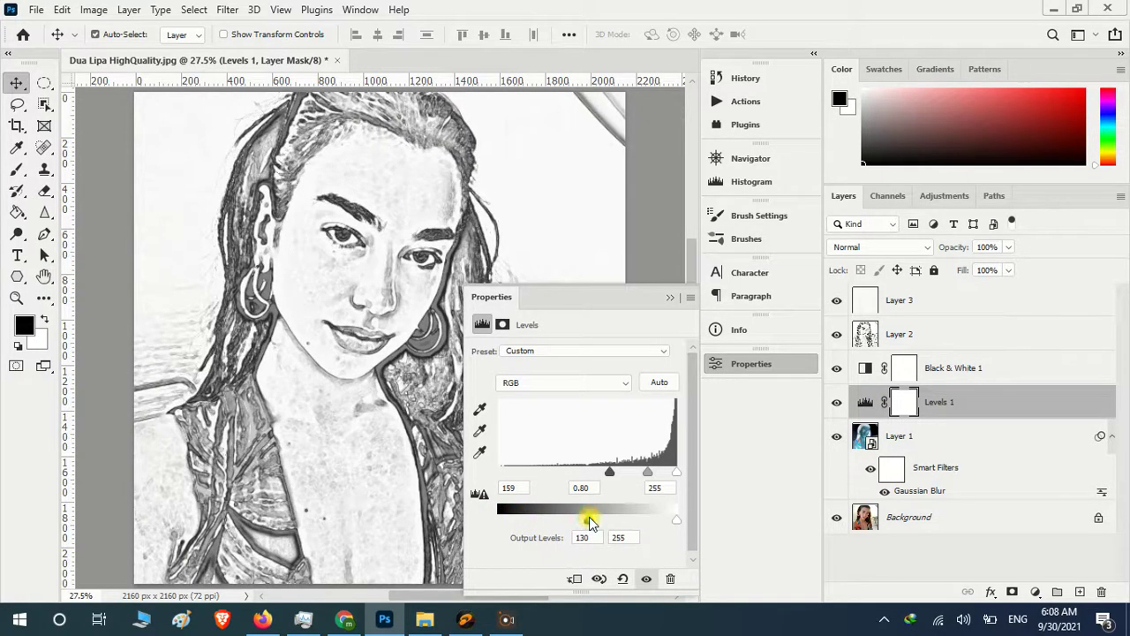
pyautogui.moveTo(538, 525); pyautogui.dragTo(394, 523)
pyautogui.moveTo(672, 522)
pyautogui.mouseDown()
pyautogui.moveTo(532, 519)
pyautogui.moveTo(669, 517)
pyautogui.moveTo(643, 517)
pyautogui.moveTo(657, 516)
pyautogui.mouseUp()
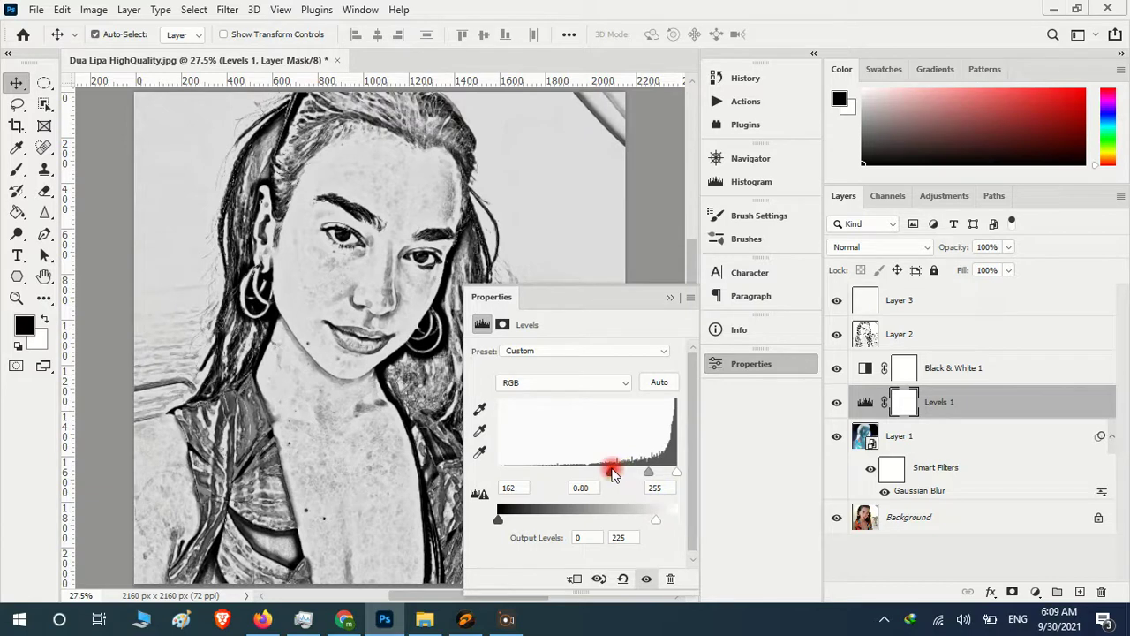
pyautogui.moveTo(609, 470); pyautogui.dragTo(658, 472)
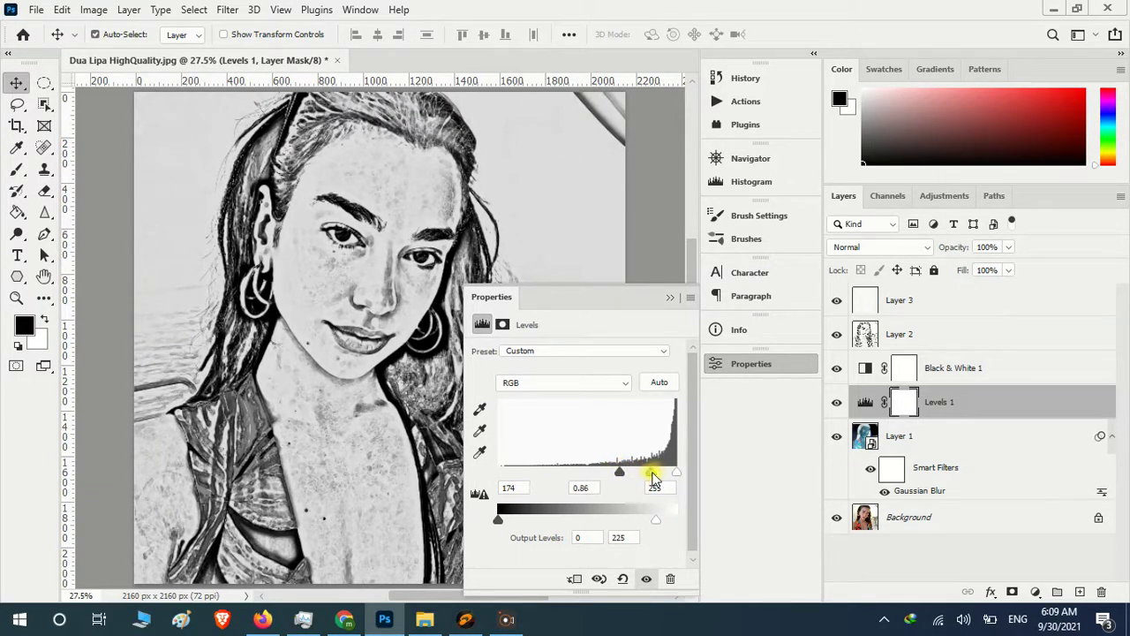
pyautogui.click(670, 298)
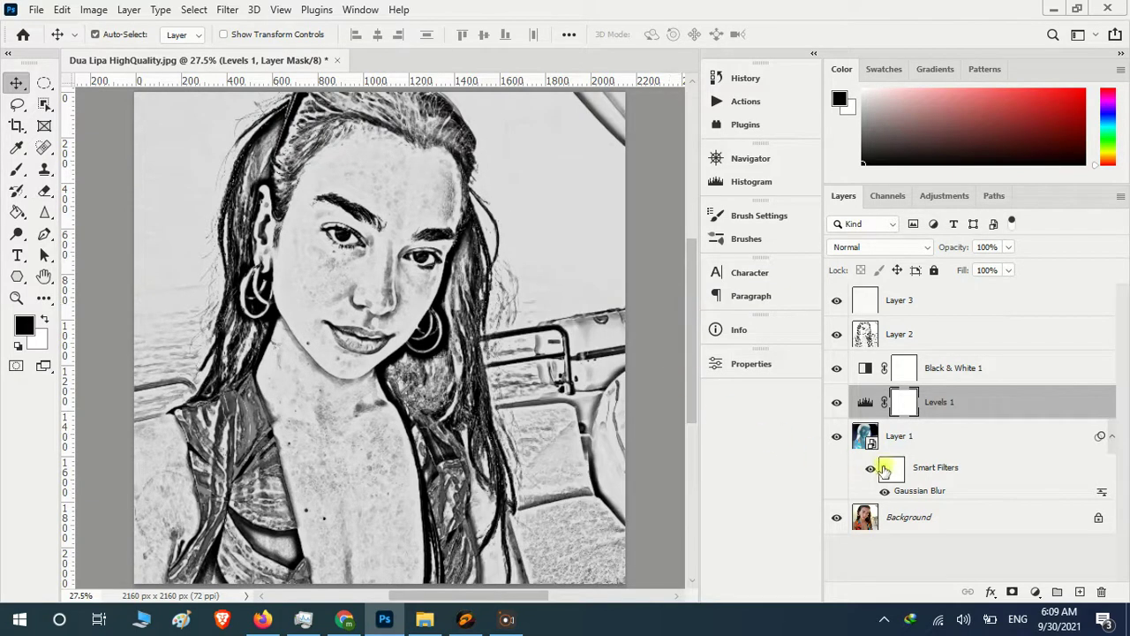
# Step: Retune Black & White 1 to Reds 23, Yellows 79, Greens 42, Cyans 23, Blues 19, Magentas 80
pyautogui.doubleClick(864, 368)
pyautogui.moveTo(572, 416)
pyautogui.mouseDown()
pyautogui.moveTo(555, 411)
pyautogui.moveTo(578, 412)
pyautogui.moveTo(563, 417)
pyautogui.moveTo(607, 441)
pyautogui.moveTo(588, 447)
pyautogui.moveTo(575, 475)
pyautogui.moveTo(610, 512)
pyautogui.moveTo(560, 512)
pyautogui.moveTo(588, 542)
pyautogui.moveTo(564, 542)
pyautogui.mouseUp()
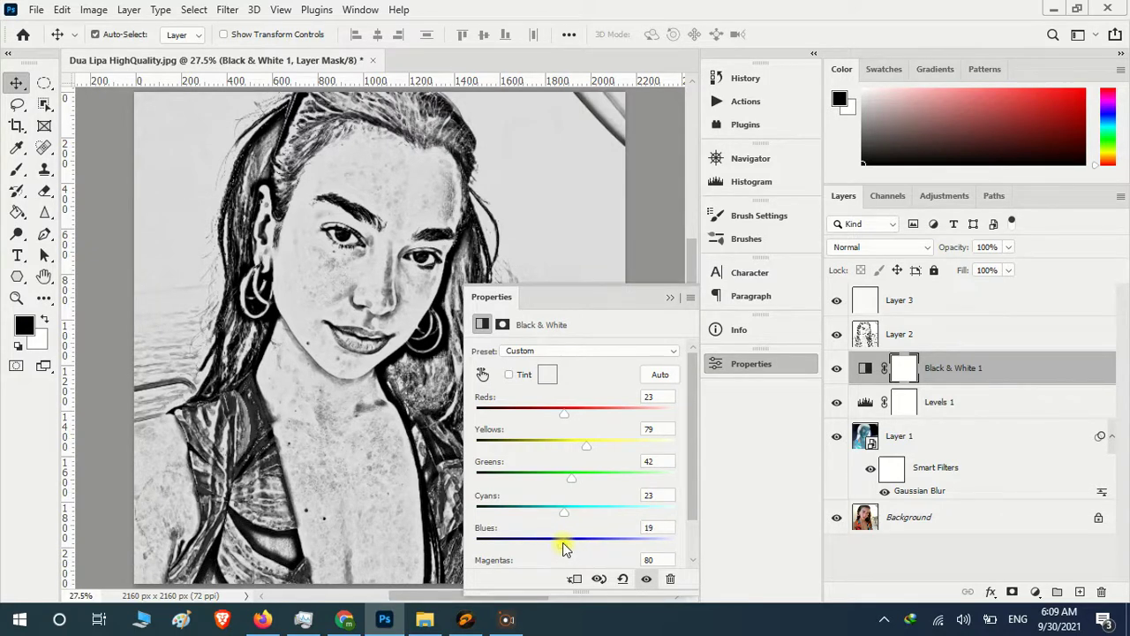
pyautogui.click(671, 301)
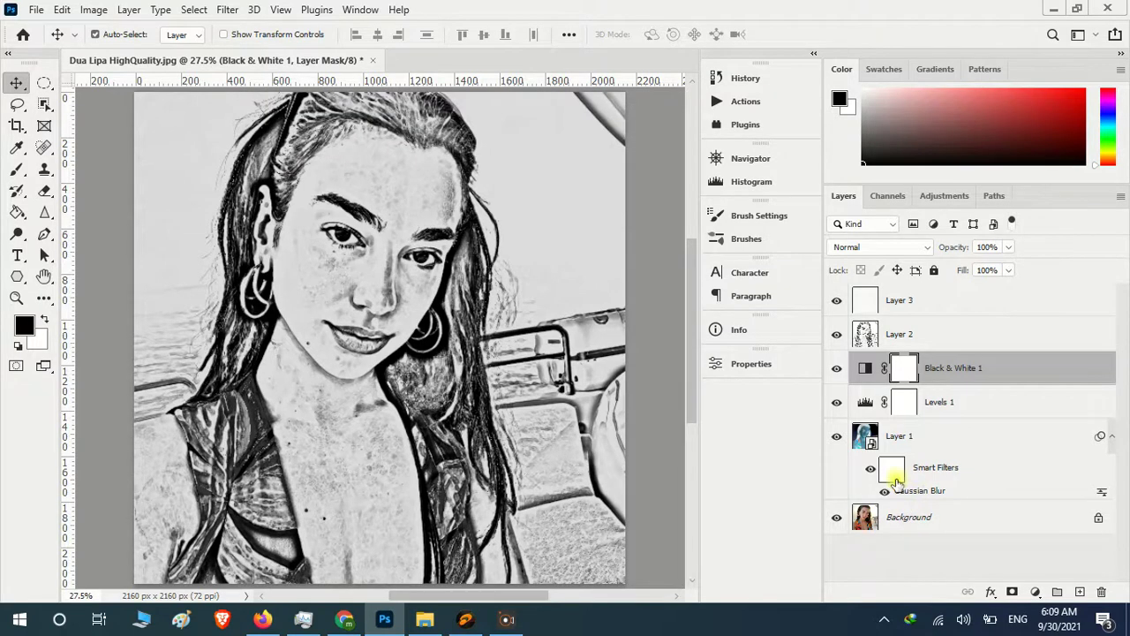
pyautogui.click(863, 404)
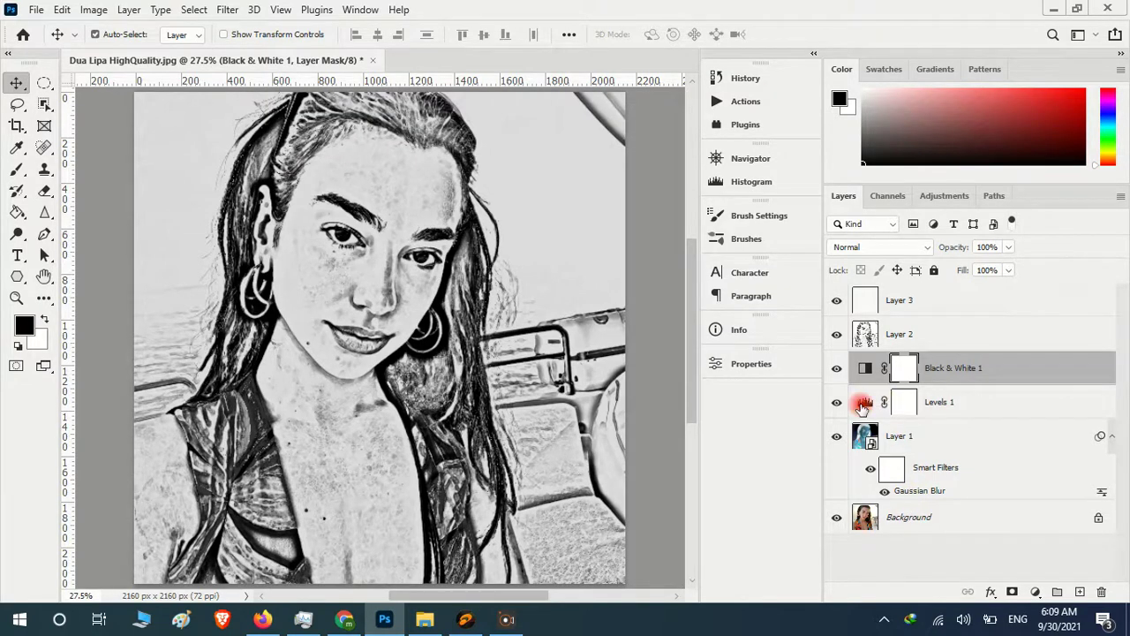
# Step: Raise the radius of Layer 1's Gaussian Blur smart filter to 24 pixels
pyautogui.click(865, 336)
pyautogui.doubleClick(923, 492)
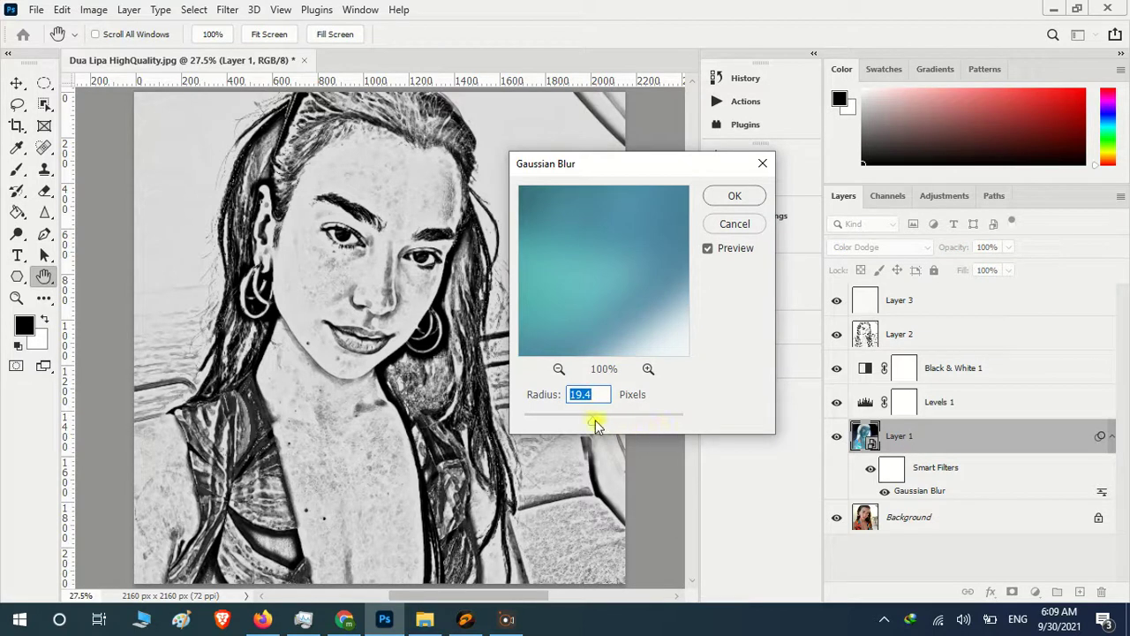
pyautogui.moveTo(595, 420); pyautogui.dragTo(598, 424)
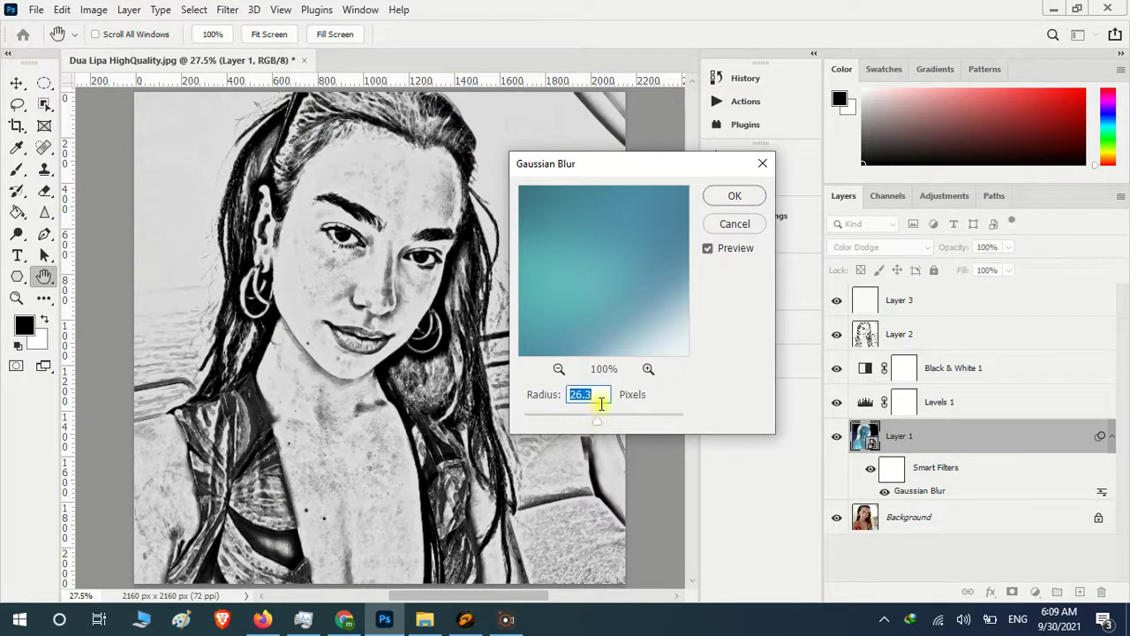
pyautogui.write('24')
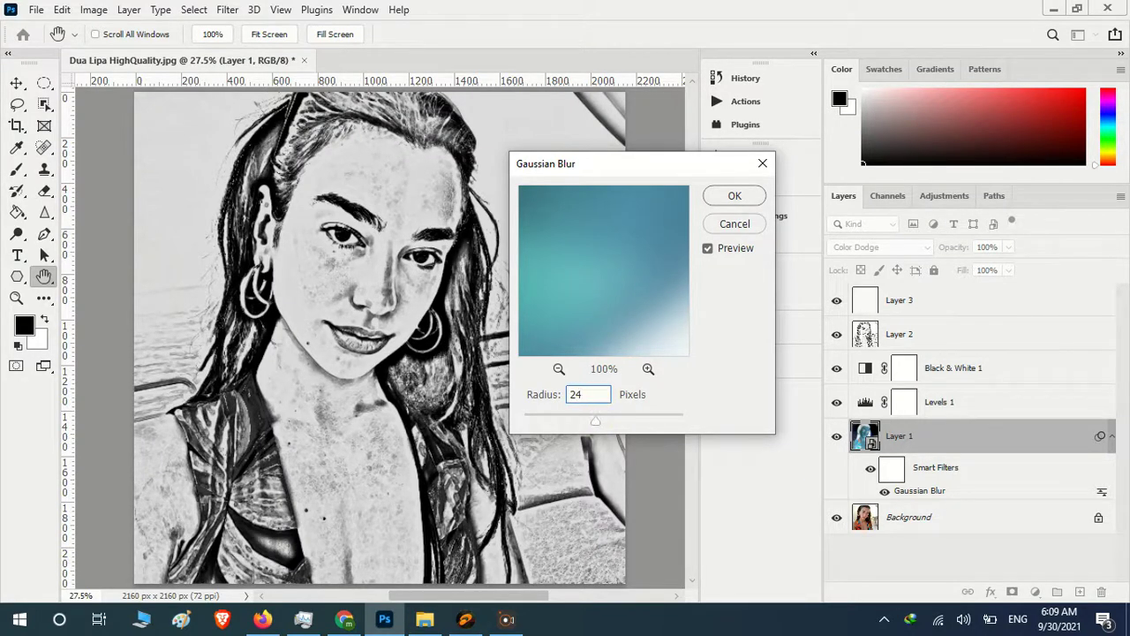
pyautogui.click(726, 195)
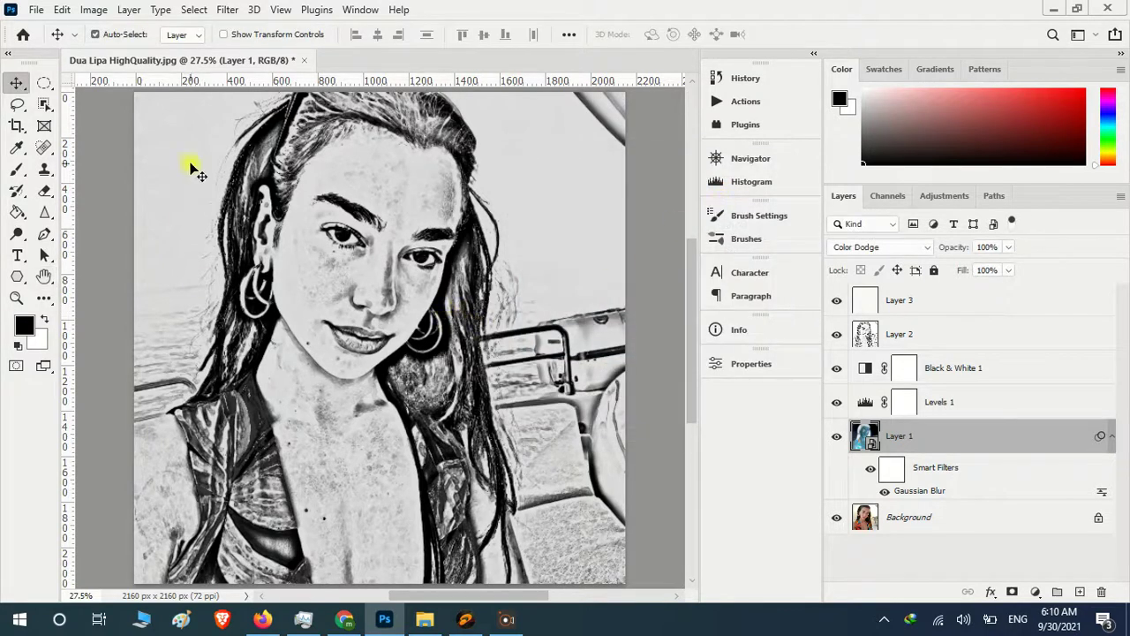
# Step: Add black Lorem ipsum placeholder text in Jomhuria 75 pt and move it near the top
pyautogui.click(927, 304)
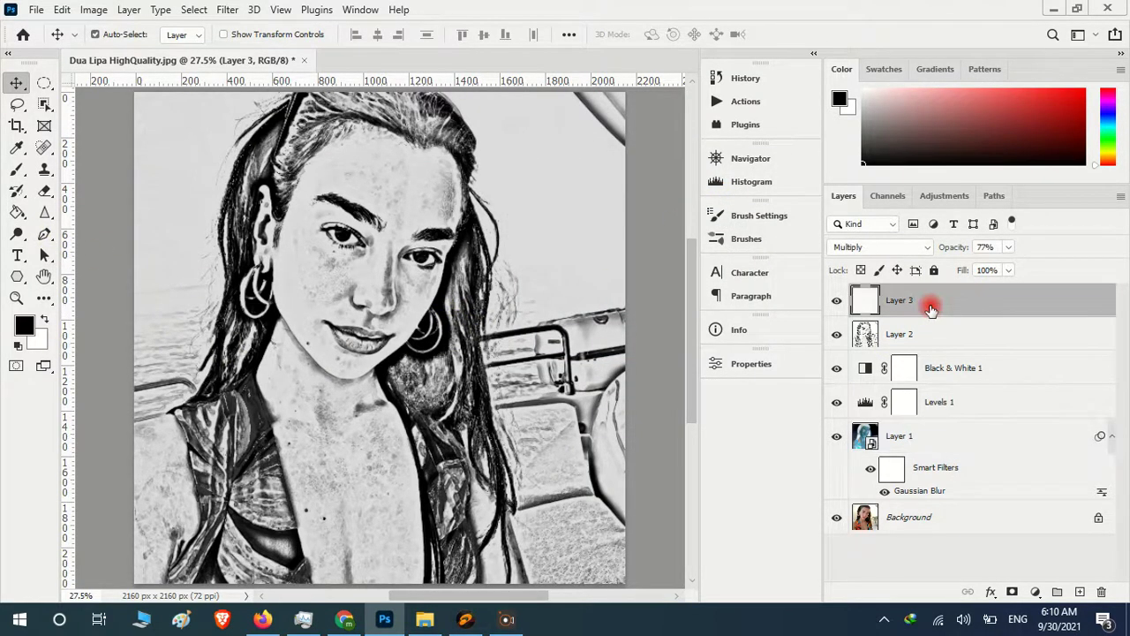
pyautogui.click(18, 258)
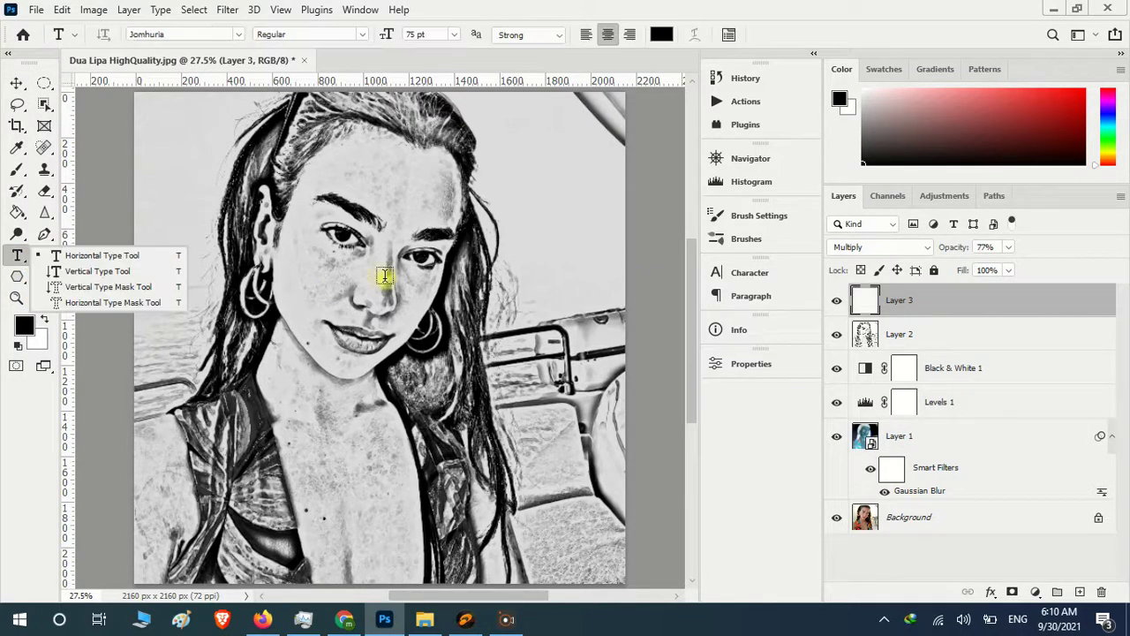
pyautogui.moveTo(273, 196); pyautogui.dragTo(545, 271)
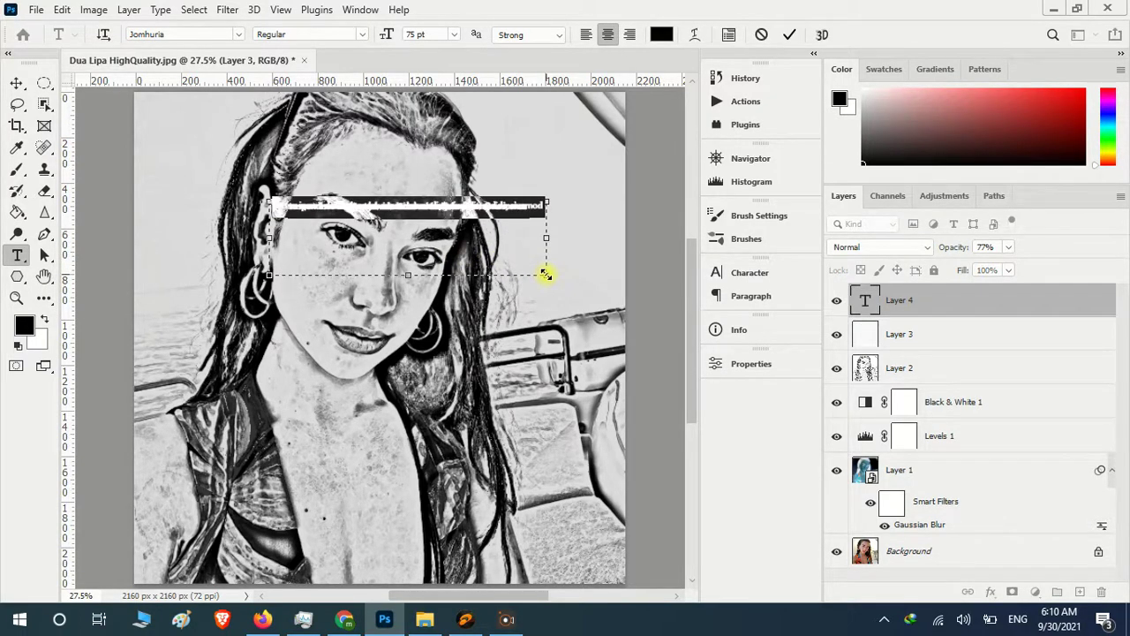
pyautogui.hotkey('ctrl', '+')
pyautogui.hotkey('ctrl', '+')
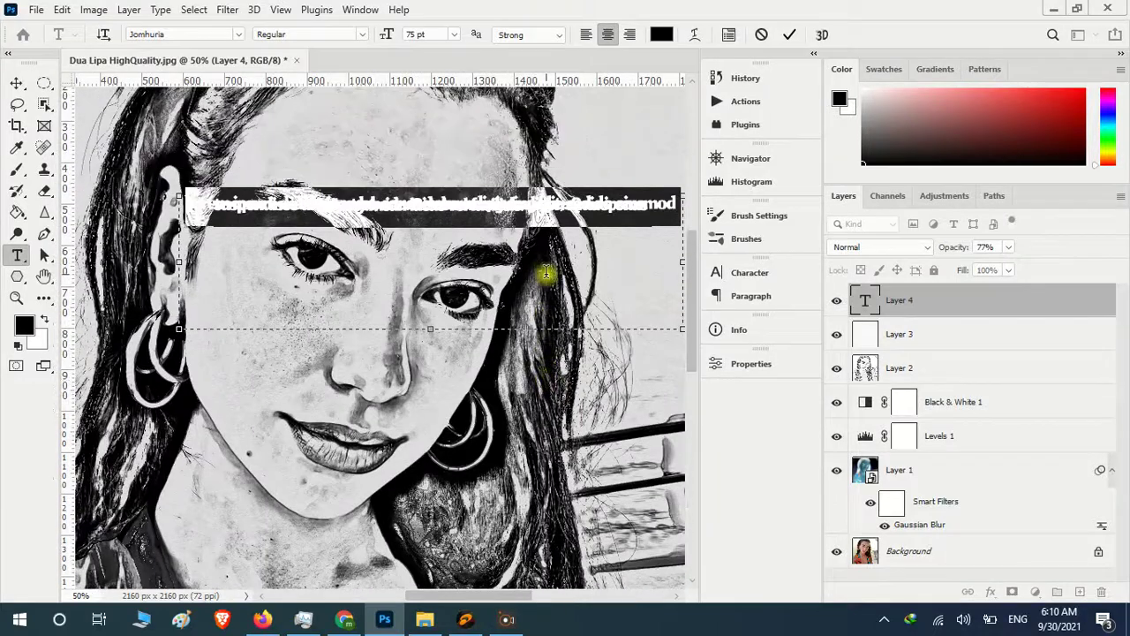
pyautogui.scroll(3, 548, 274)
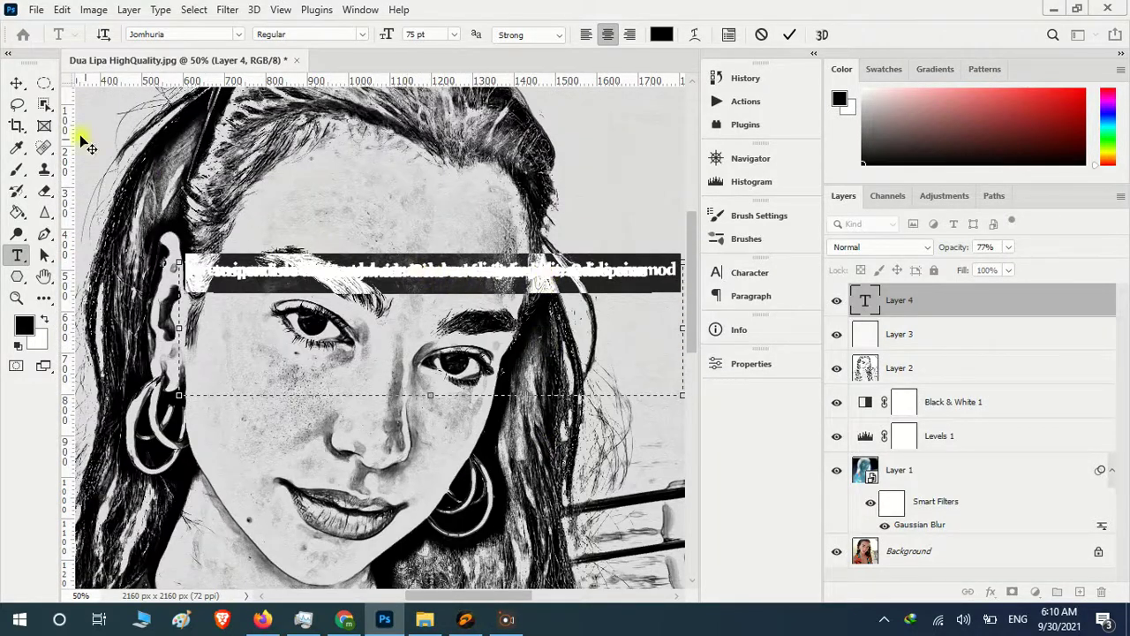
pyautogui.click(16, 82)
pyautogui.moveTo(427, 597); pyautogui.dragTo(472, 596)
pyautogui.moveTo(270, 273)
pyautogui.mouseDown()
pyautogui.moveTo(435, 237)
pyautogui.moveTo(504, 182)
pyautogui.mouseUp()
# Step: Select all the placeholder text and set its font size to 20 pt
pyautogui.click(17, 255)
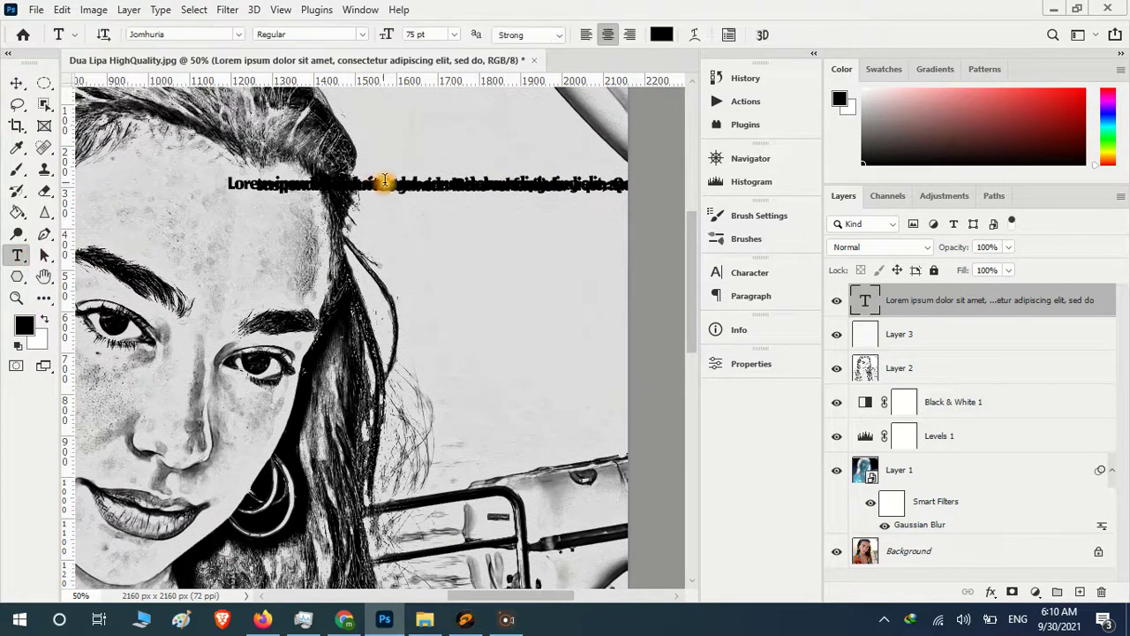
pyautogui.click(437, 184)
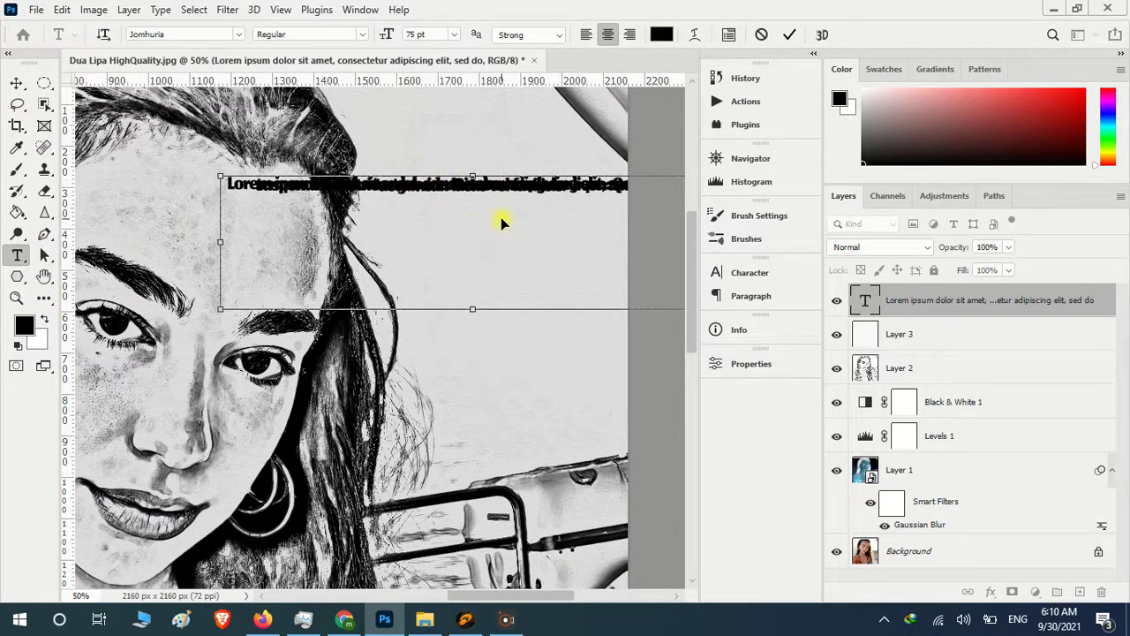
pyautogui.hotkey('ctrl', 'a')
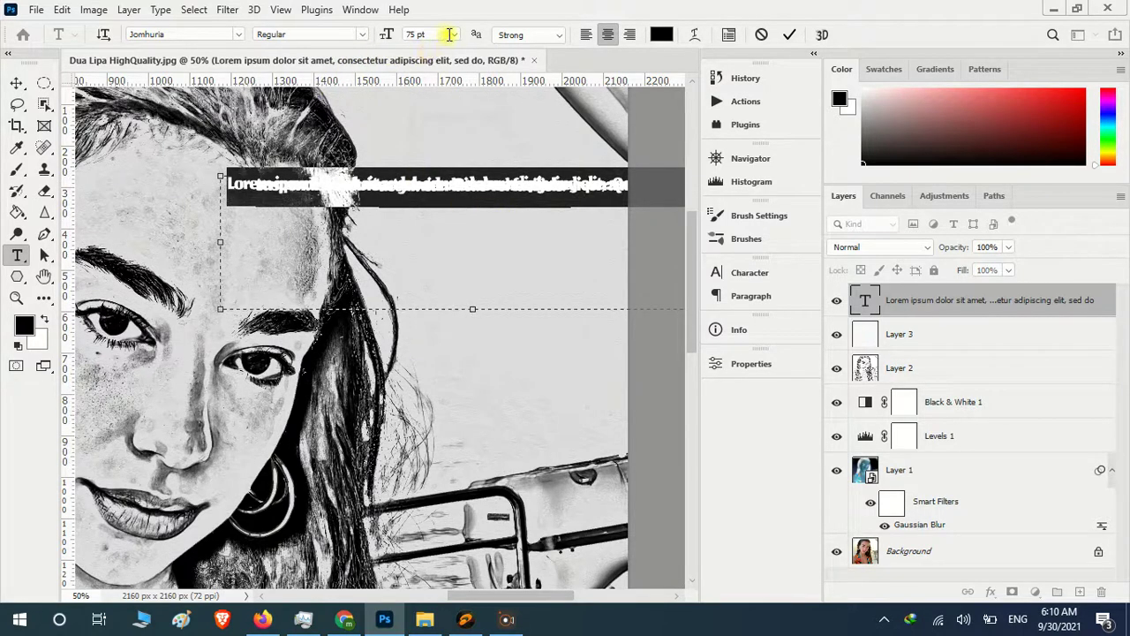
pyautogui.click(453, 35)
pyautogui.click(411, 34)
pyautogui.write('20')
pyautogui.press('Return')
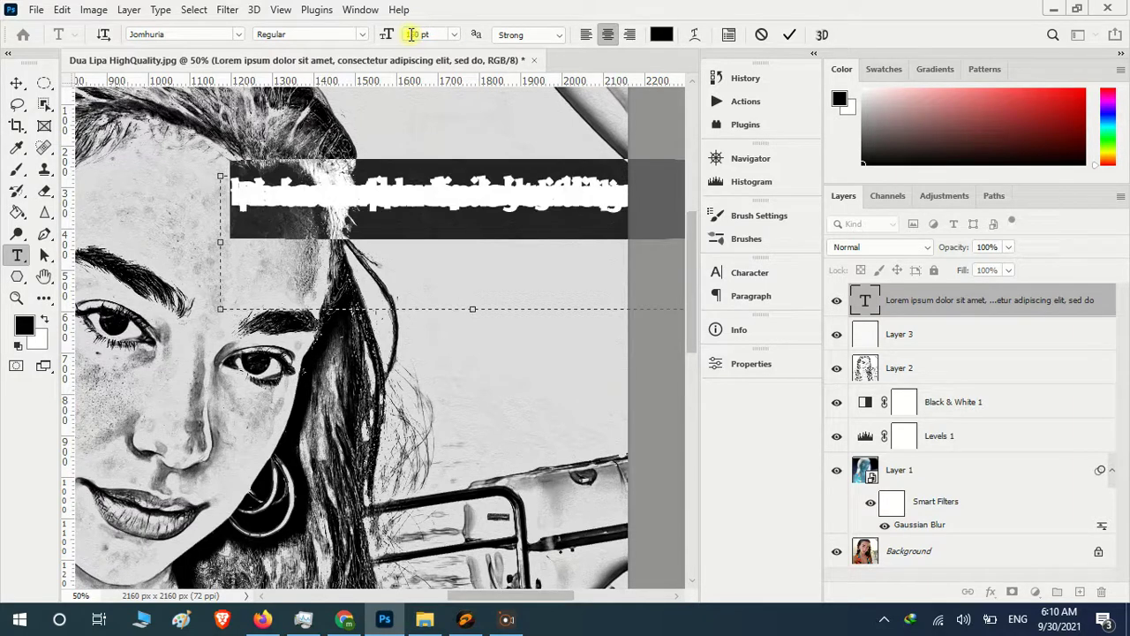
# Step: Type the author's name as the signature, size it to 70 pt, and commit
pyautogui.write('p')
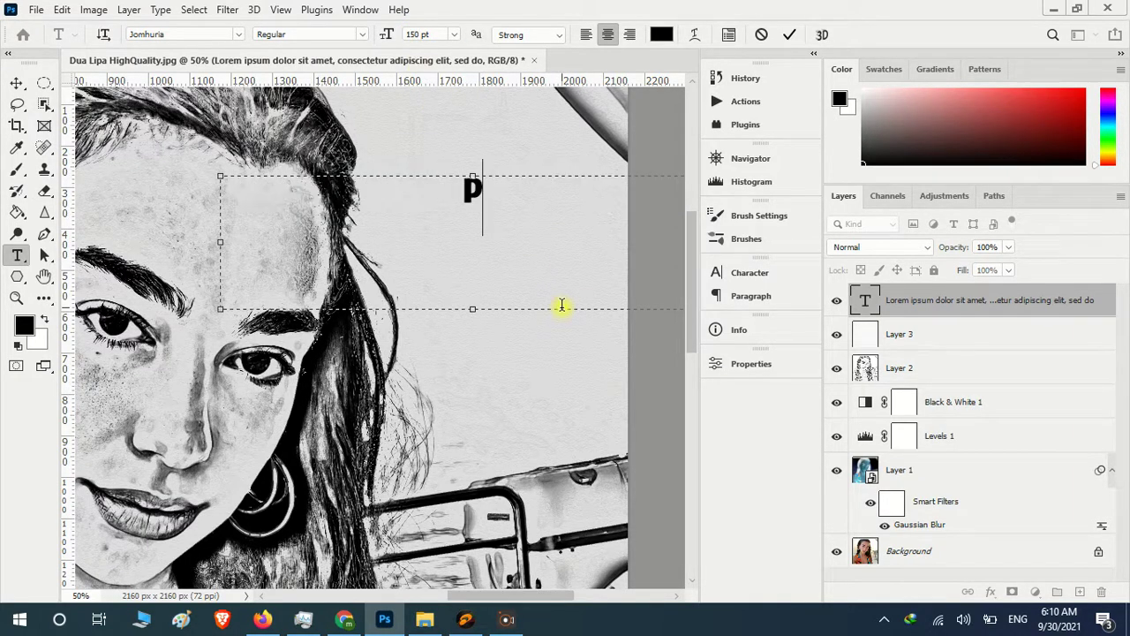
pyautogui.write('arham')
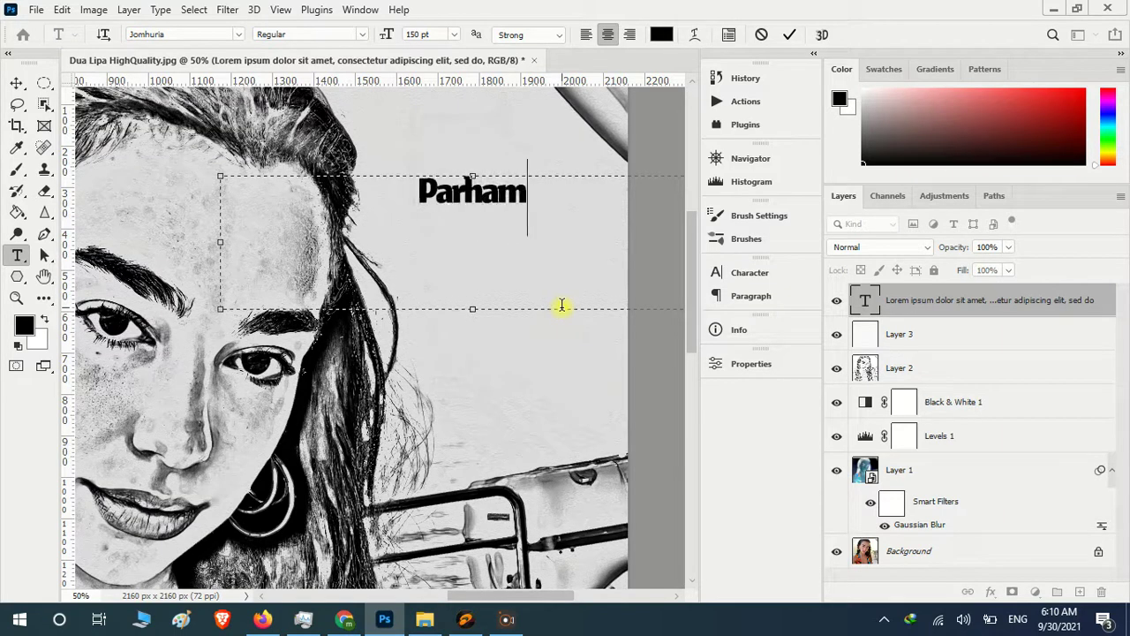
pyautogui.write(' V')
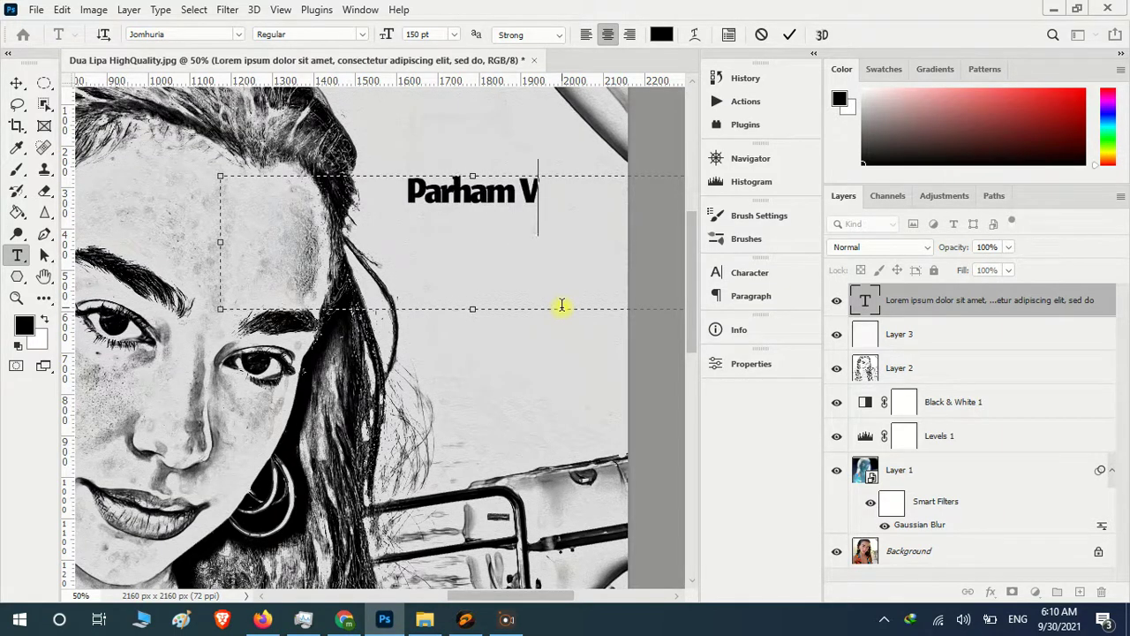
pyautogui.write('akhsh')
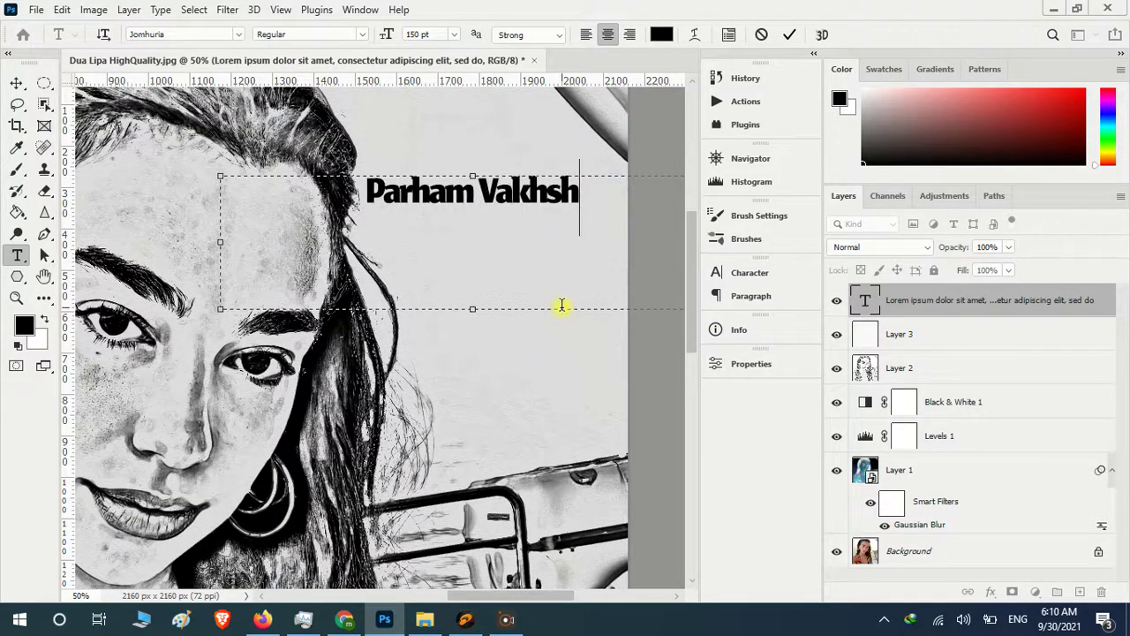
pyautogui.write('our')
pyautogui.hotkey('ctrl', 'a')
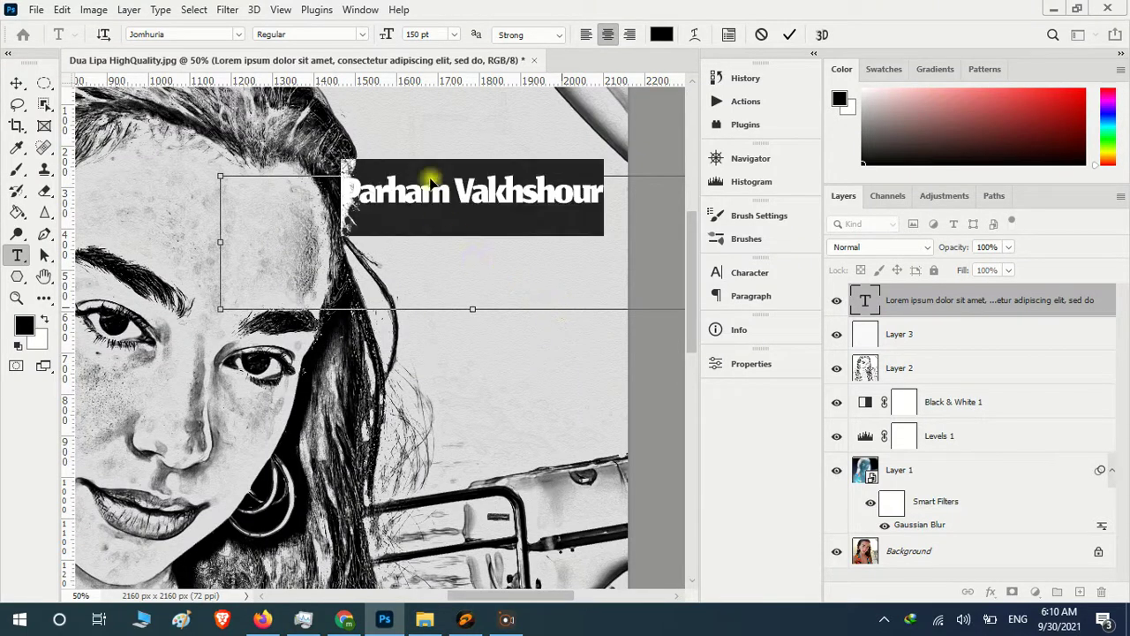
pyautogui.click(453, 34)
pyautogui.click(415, 34)
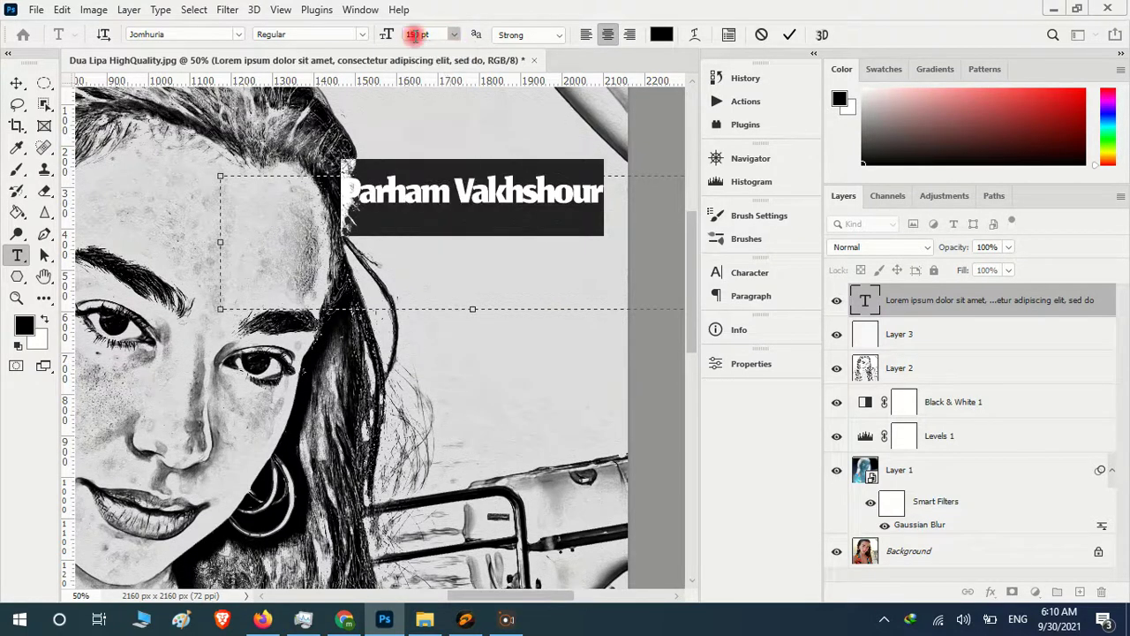
pyautogui.write('1')
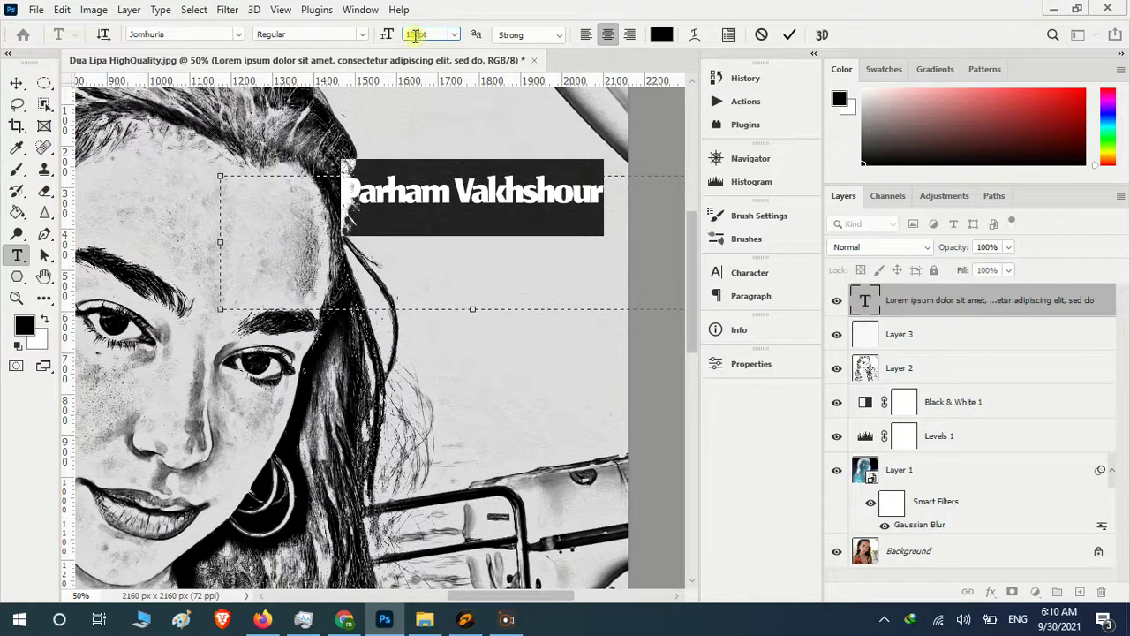
pyautogui.press('Return')
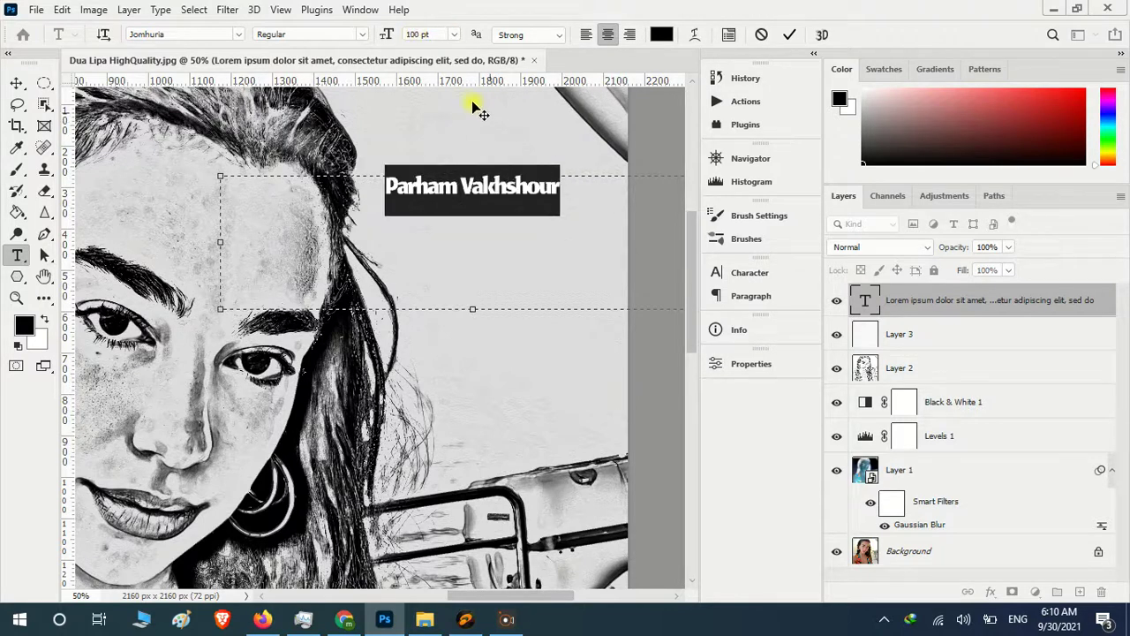
pyautogui.click(416, 34)
pyautogui.write('70')
pyautogui.press('Return')
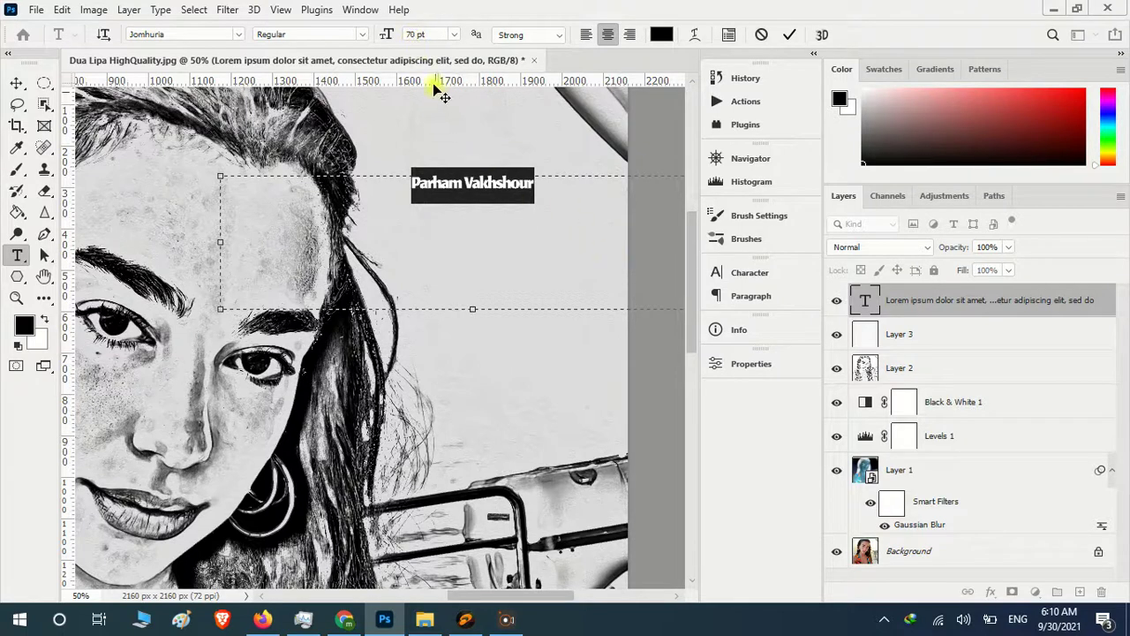
pyautogui.click(793, 33)
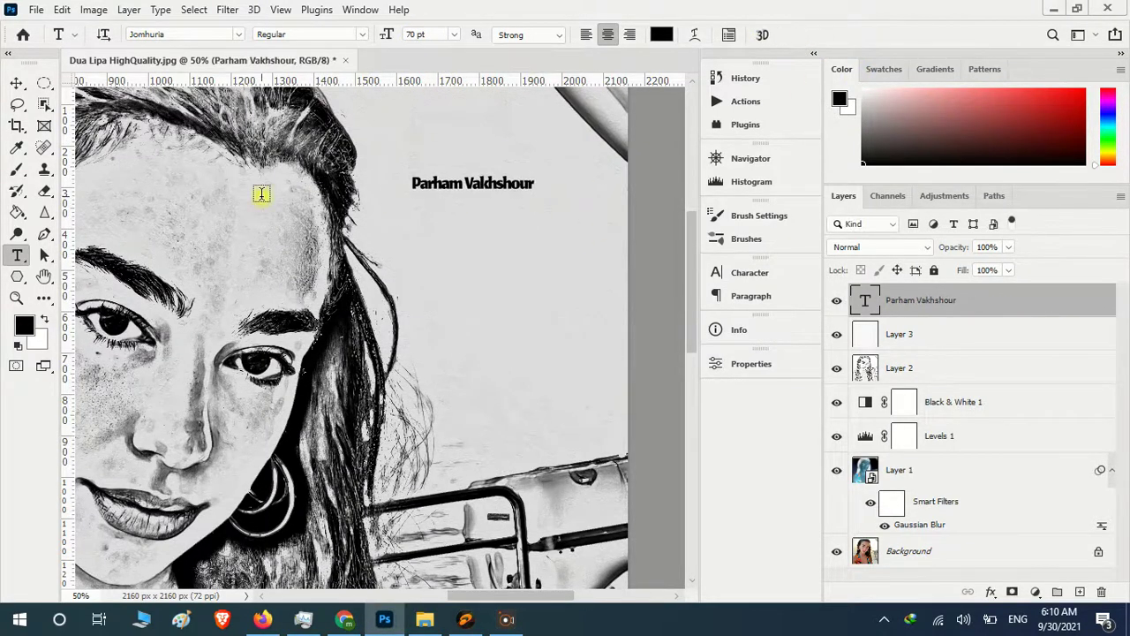
# Step: Drag the name caption down into the portrait's bottom-right corner
pyautogui.scroll(2, 260, 189)
pyautogui.click(17, 83)
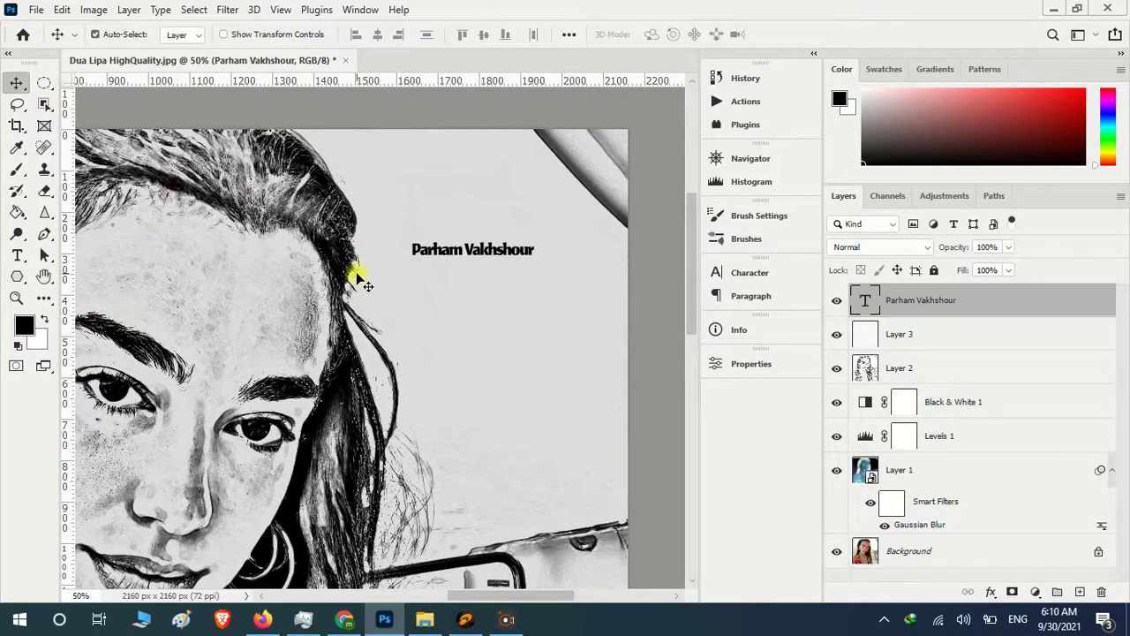
pyautogui.hotkey('ctrl', '-')
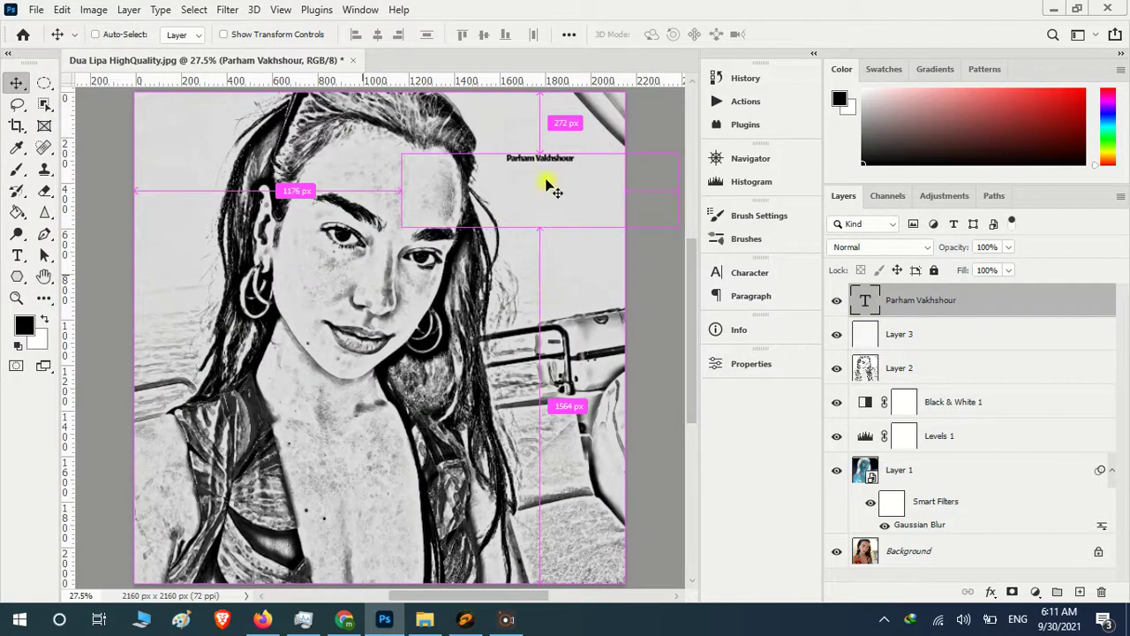
pyautogui.moveTo(555, 165)
pyautogui.mouseDown()
pyautogui.moveTo(193, 121)
pyautogui.moveTo(579, 558)
pyautogui.mouseUp()
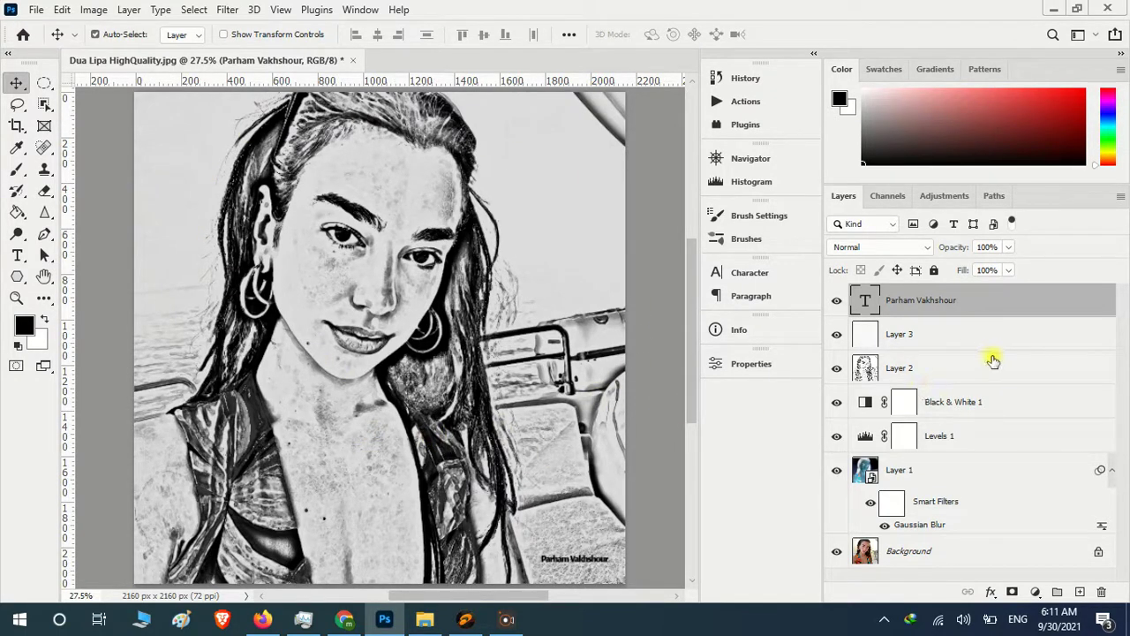
# Step: Group Layer 1 through Layer 3 into Group 1
pyautogui.click(945, 346)
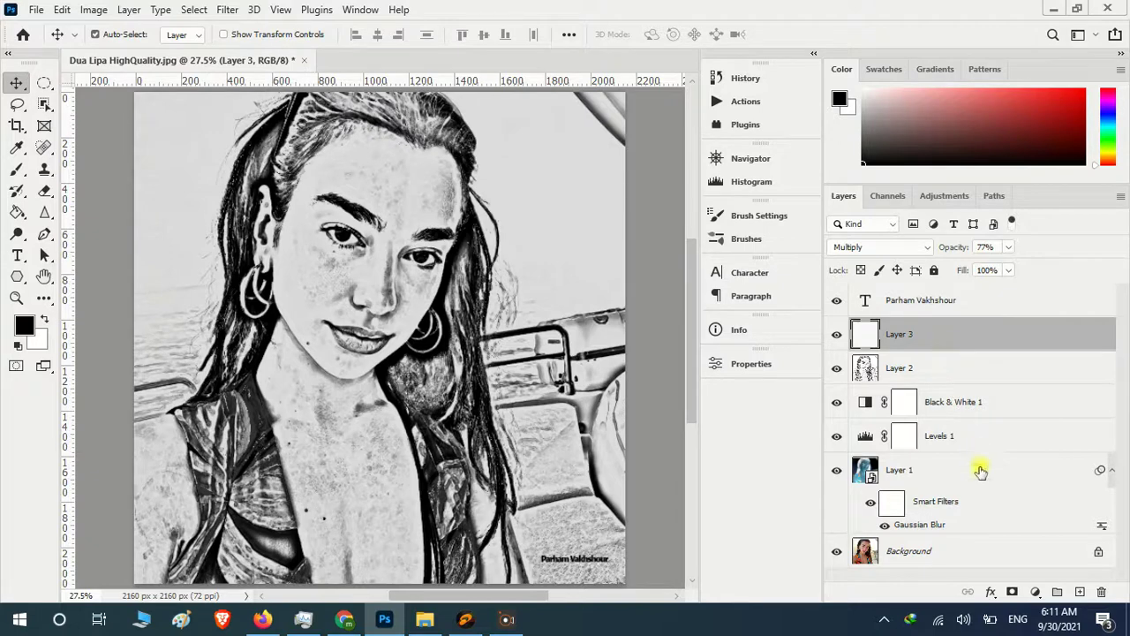
pyautogui.keyDown('shift'); pyautogui.click(980, 503); pyautogui.keyUp('shift')
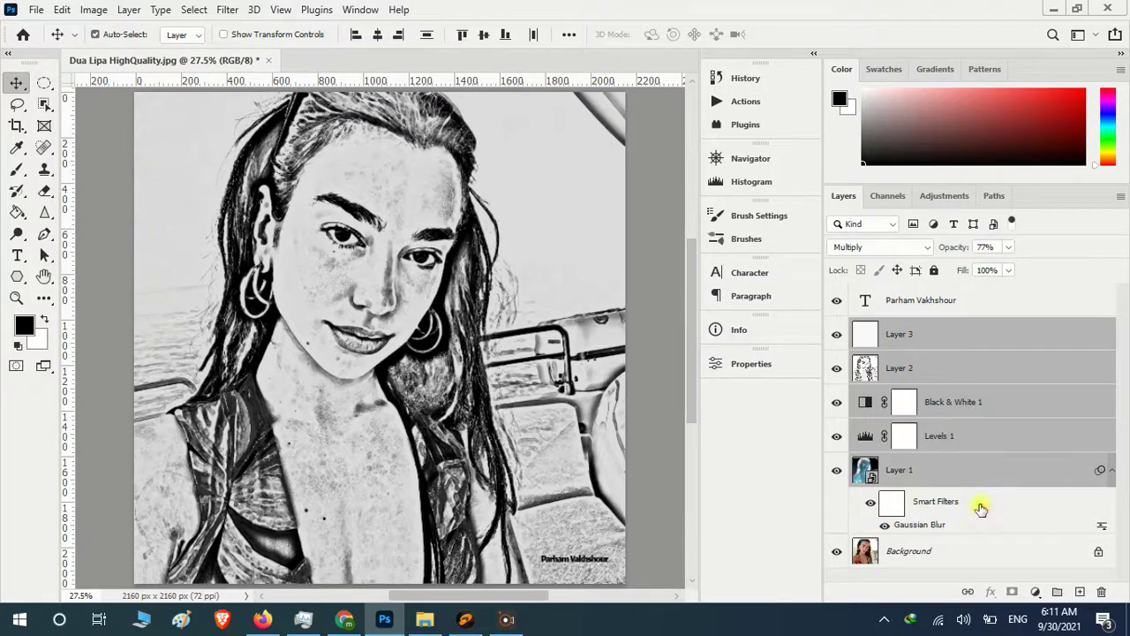
pyautogui.click(1058, 592)
# Step: Toggle Group 1's visibility repeatedly to compare the sketch with the colour photo
pyautogui.click(837, 328)
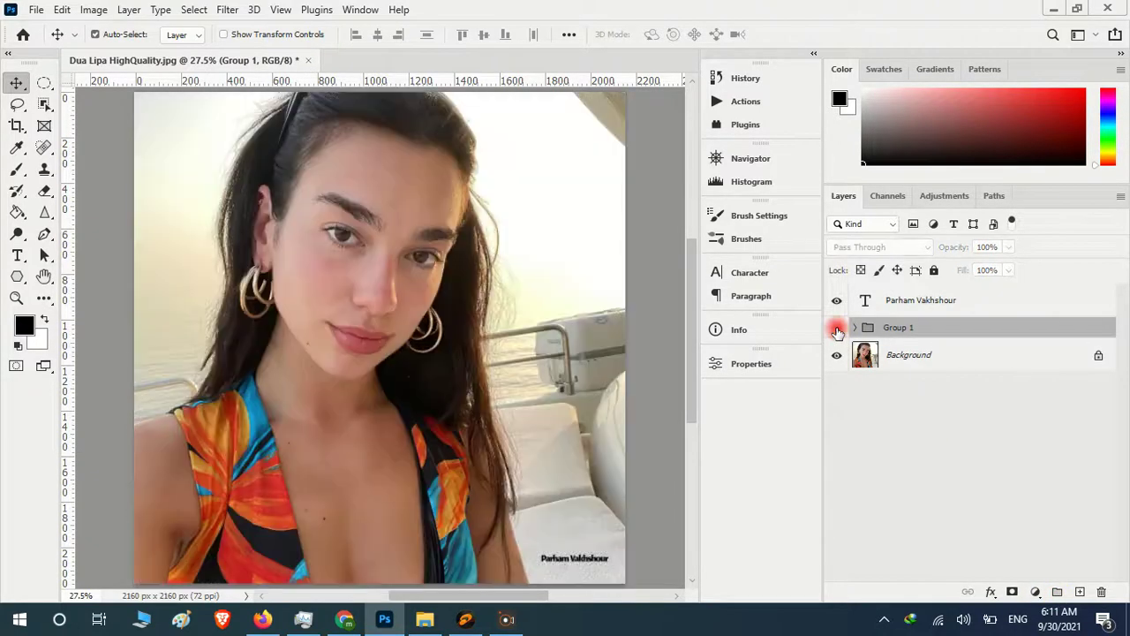
pyautogui.click(837, 328)
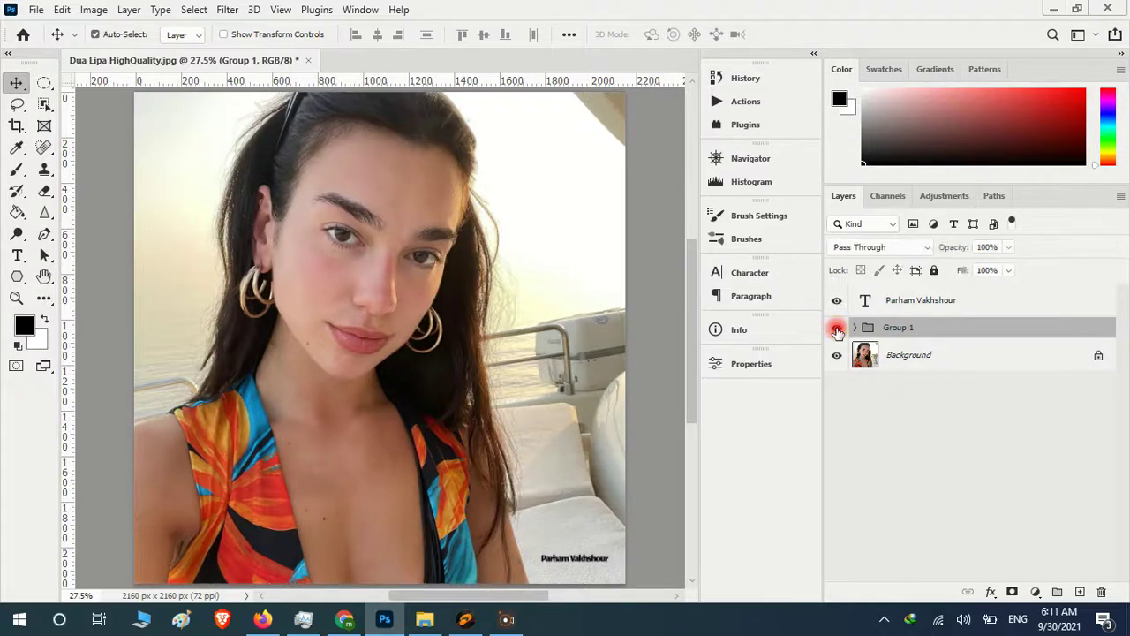
pyautogui.click(837, 328)
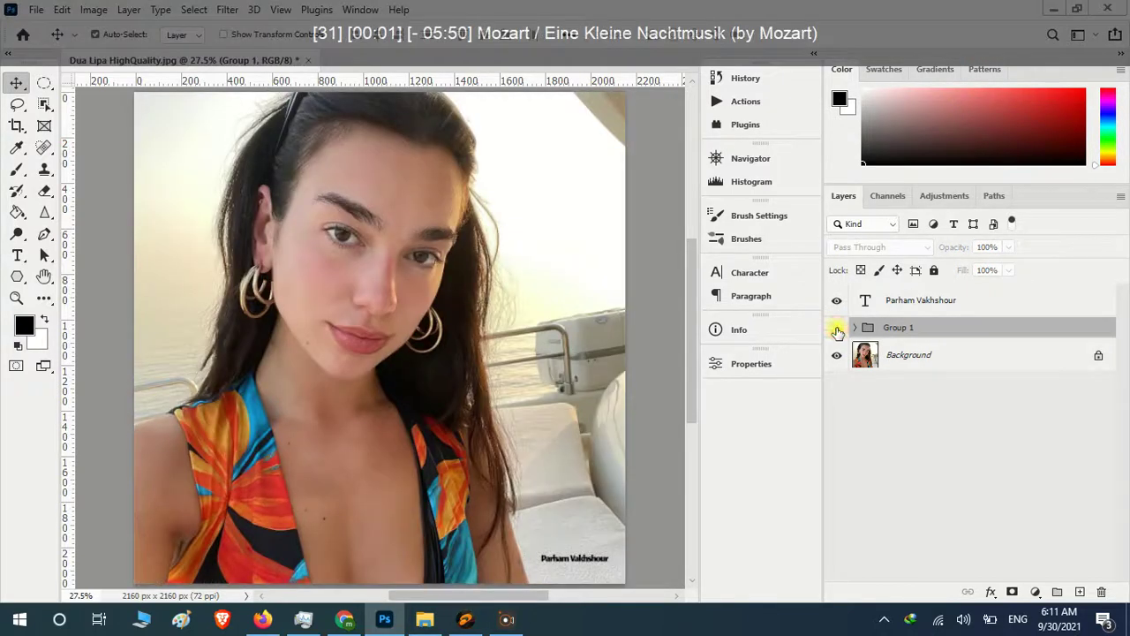
pyautogui.click(837, 327)
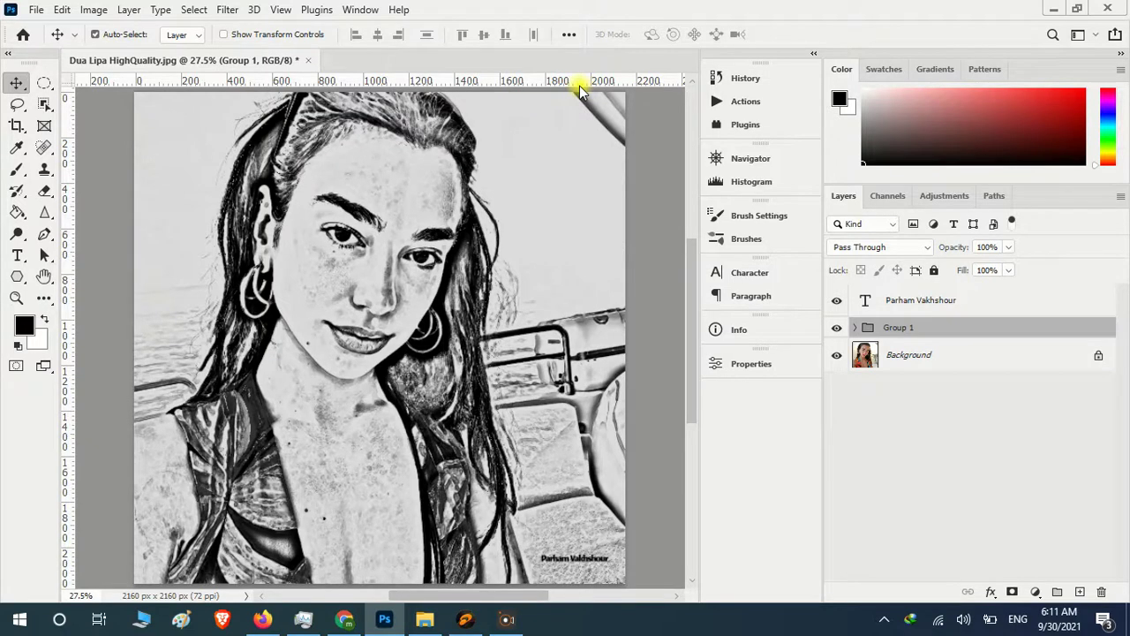
pyautogui.click(837, 327)
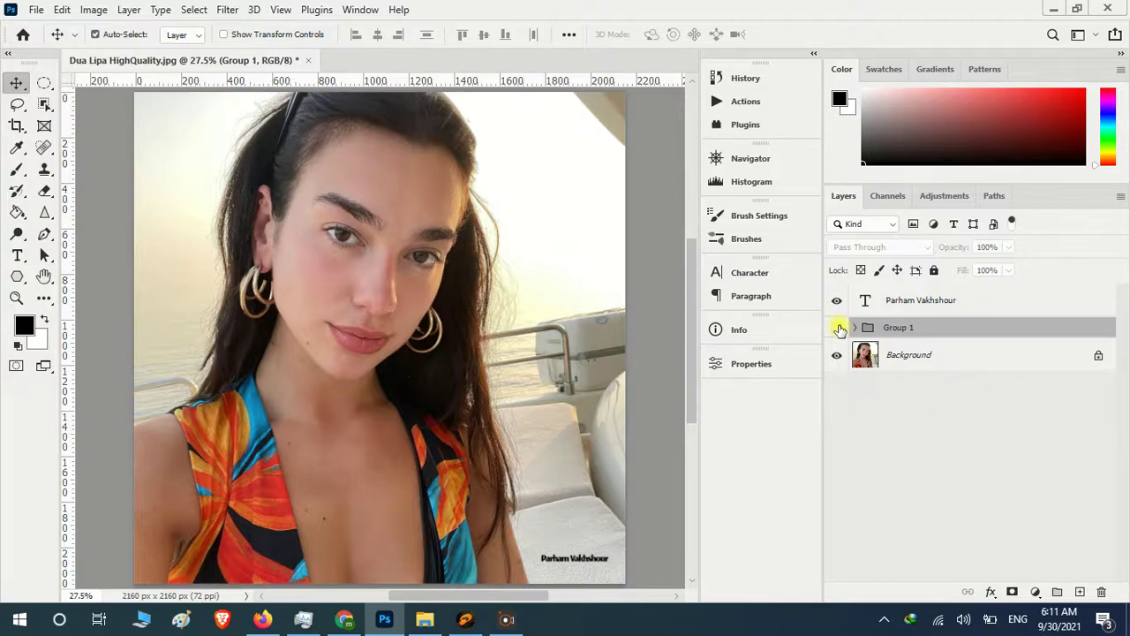
pyautogui.click(837, 328)
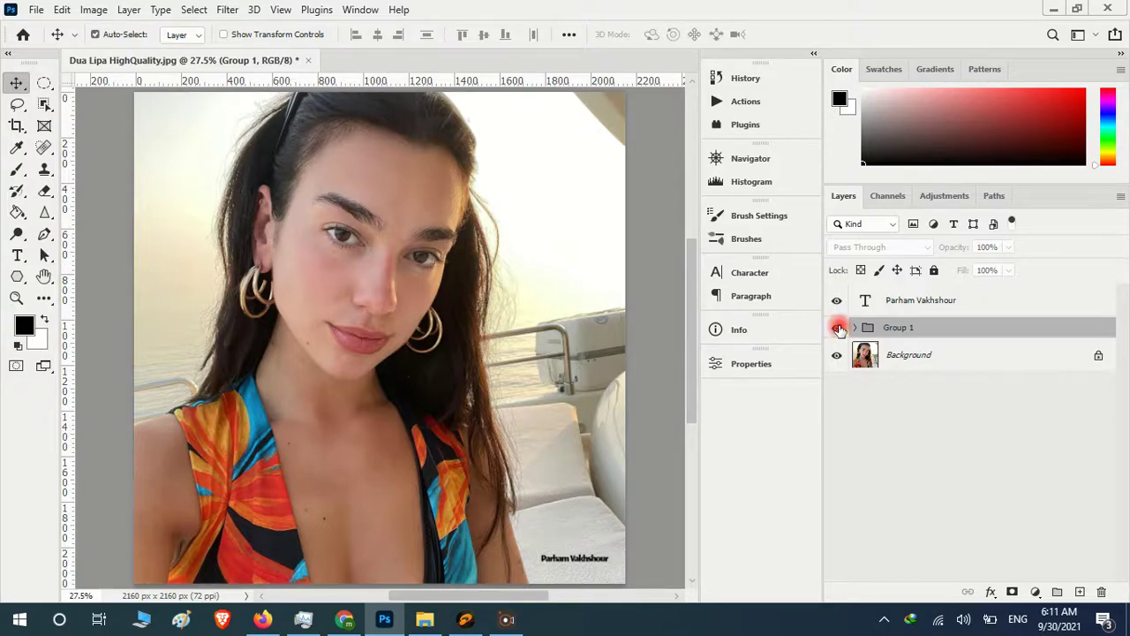